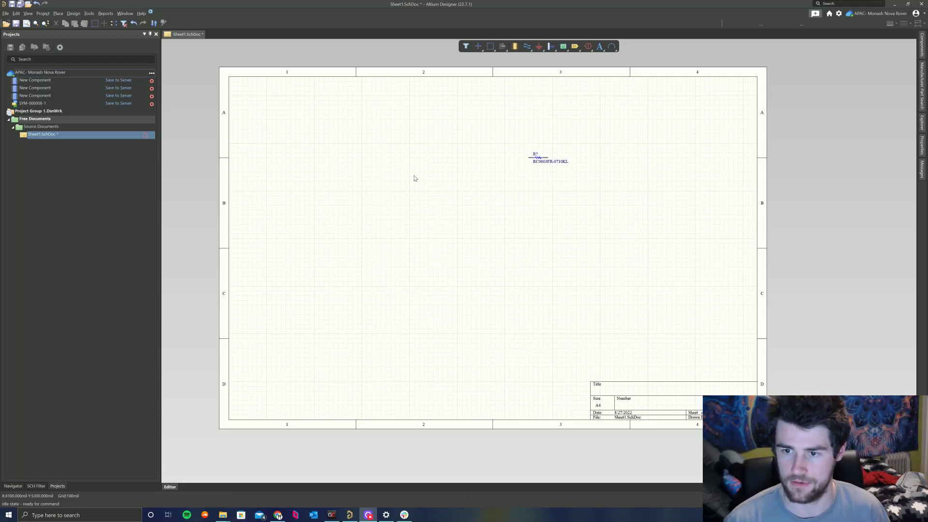
Search the component library for dspic33ev32gm104 and extend the search to manufacturer parts
left_click(923, 46)
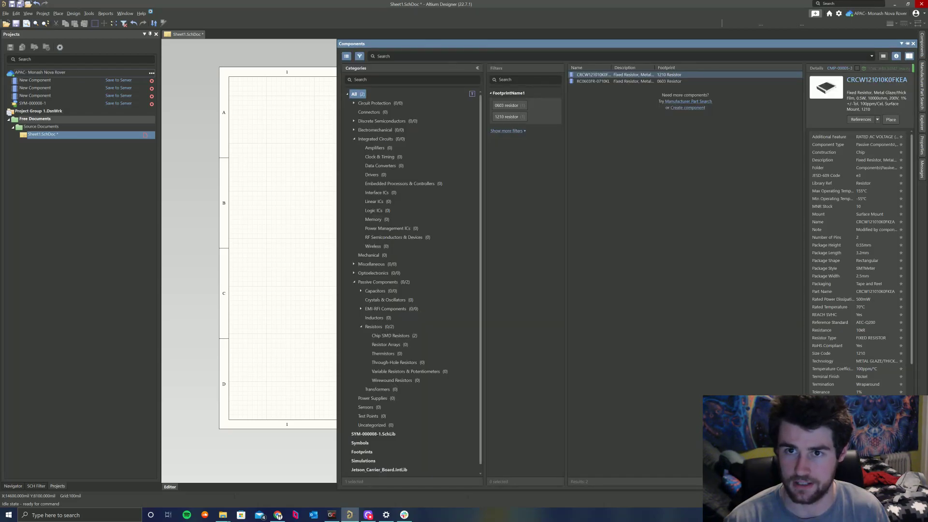
left_click(380, 56)
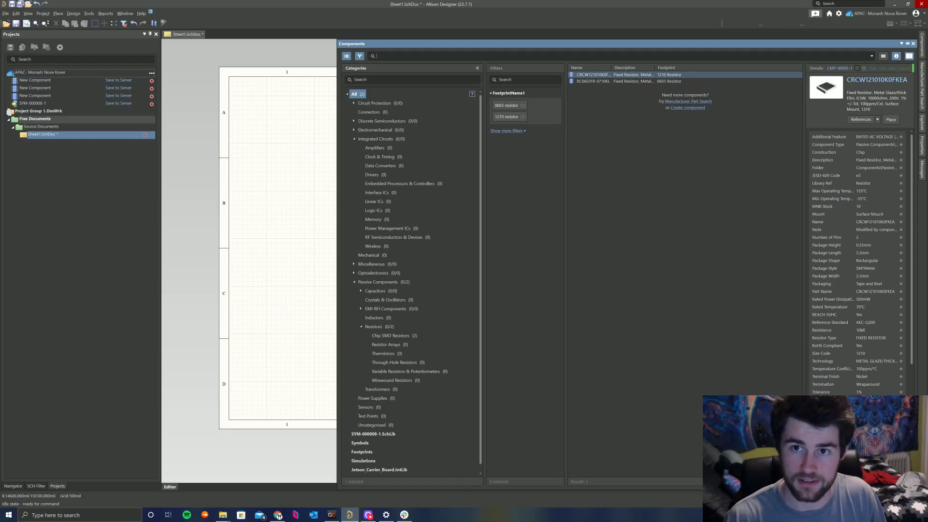
type("dspic33")
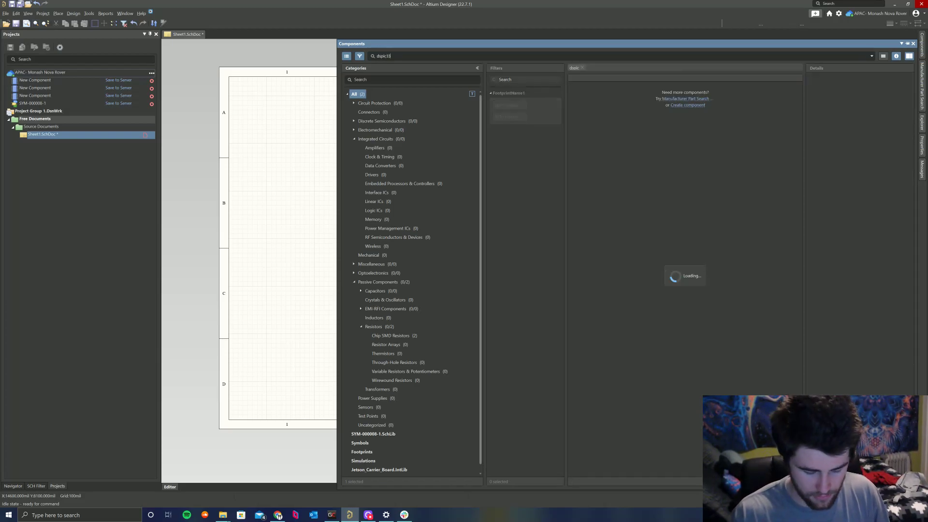
type("ev32gm104")
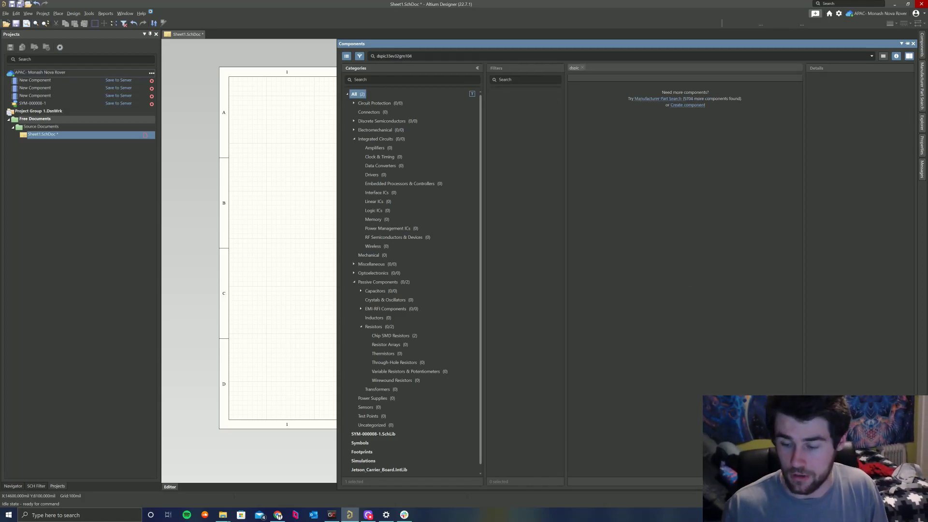
key("Return")
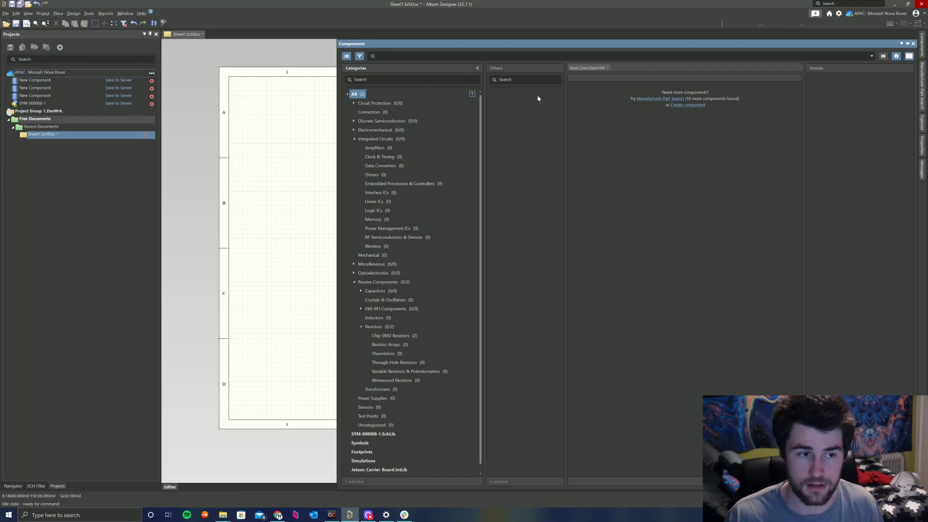
left_click(655, 100)
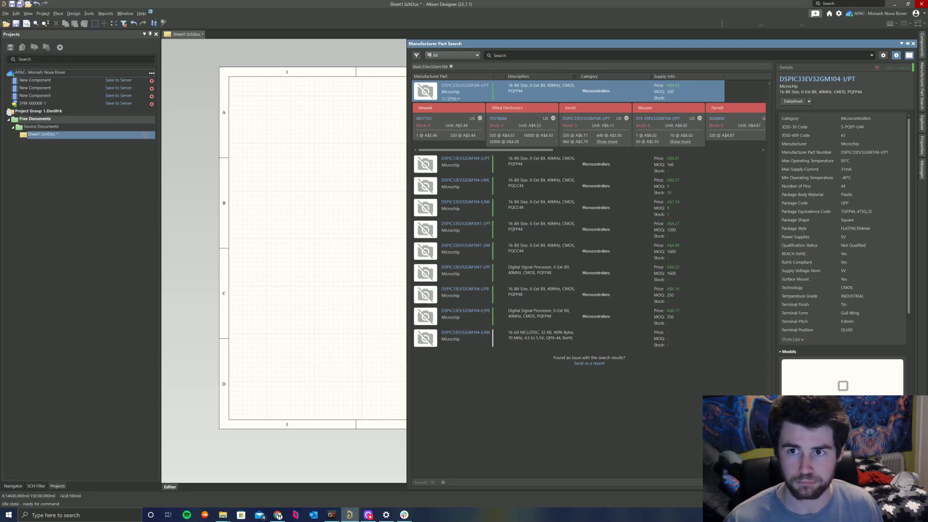
Search the manufacturer parts for dspic33ev256gm104 and view the available actions for the DSPIC33EV256GM104-I/PT result
left_click(490, 55)
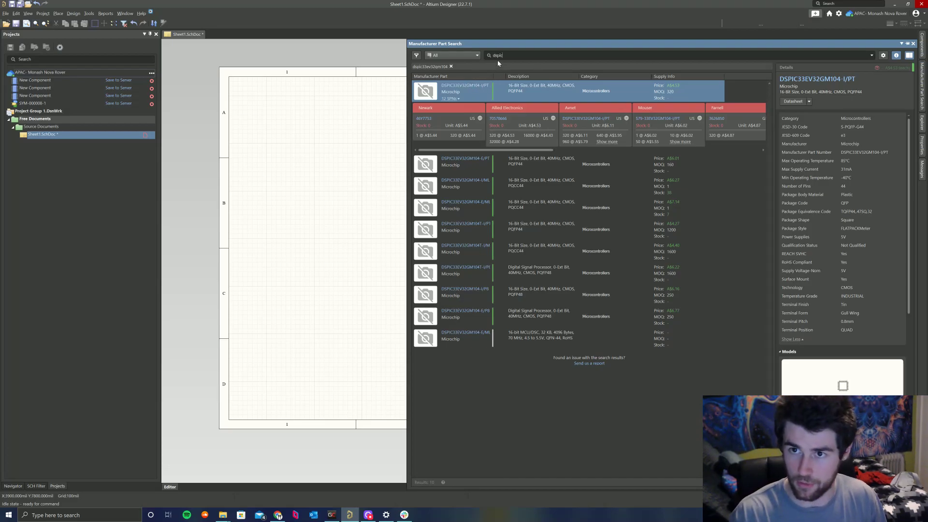
type("ev256")
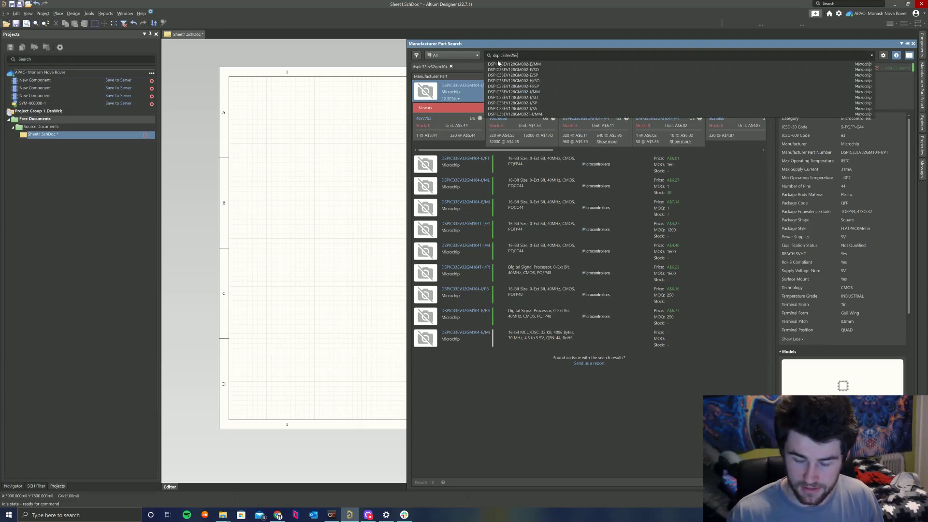
type("gm104")
key("Return")
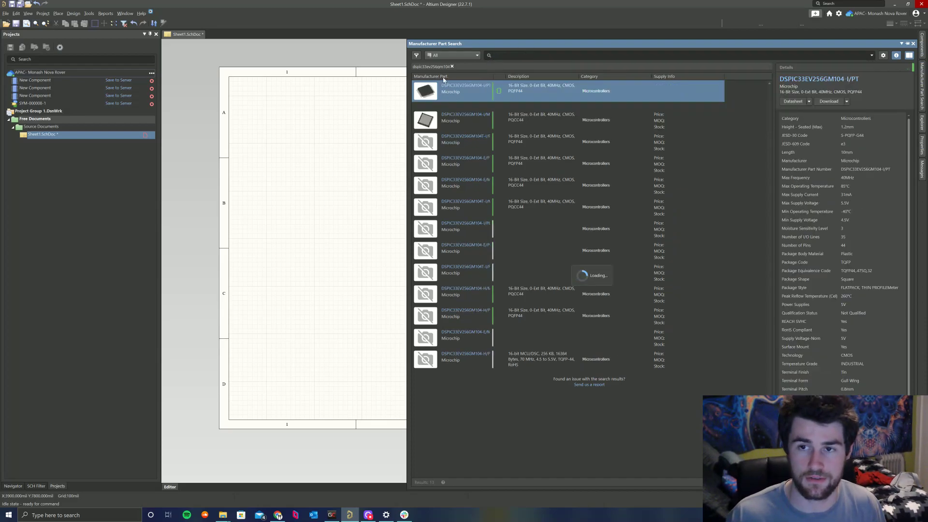
right_click(494, 94)
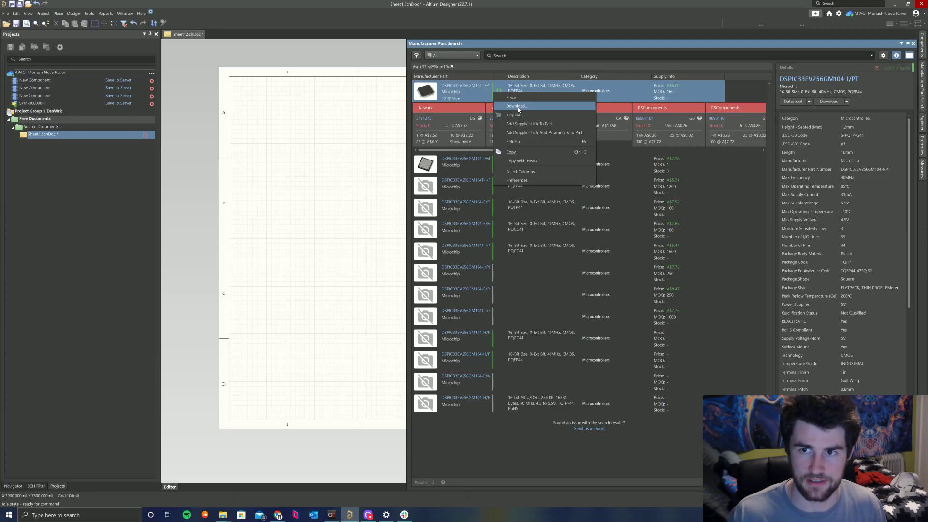
key("Escape")
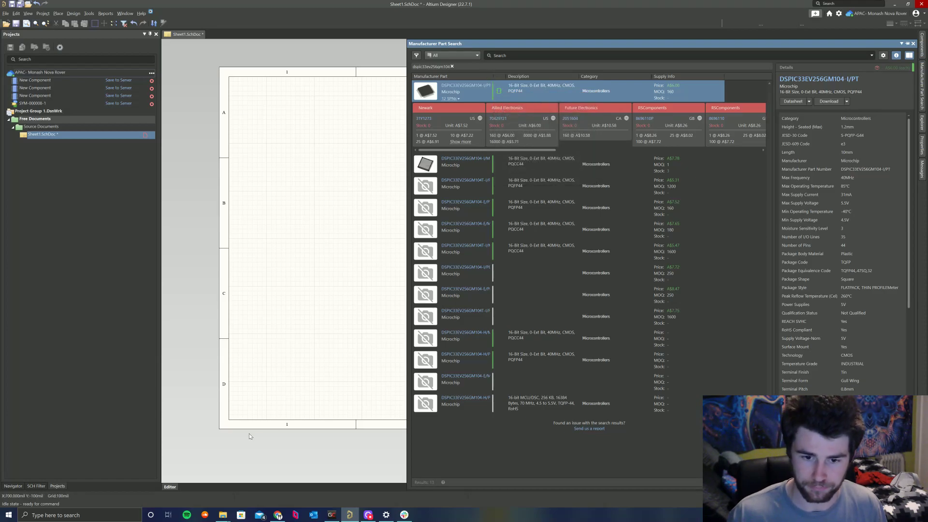
Switch to File Explorer, examine the library files in the DSPIC33EV256GM104 folder under ExportIntLib, and minimise the window
mouse_move(223, 515)
left_click(219, 457)
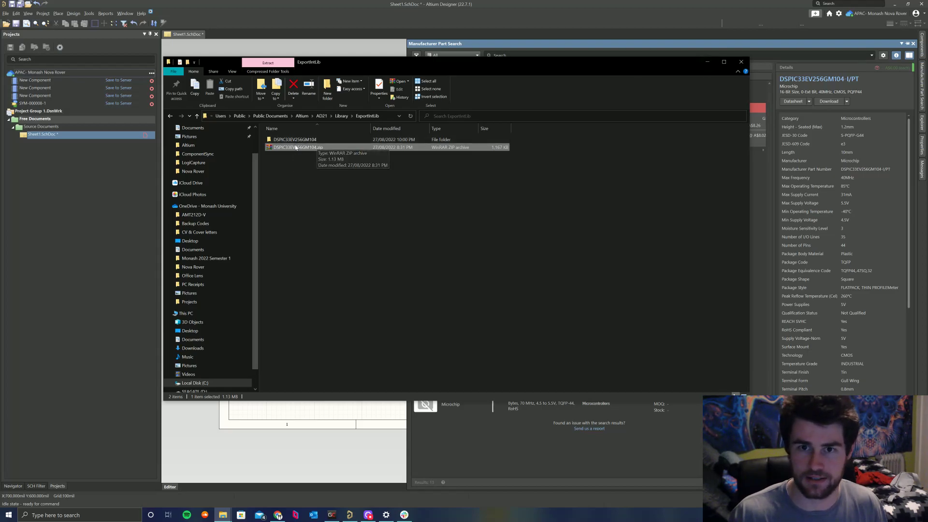
double_click(310, 139)
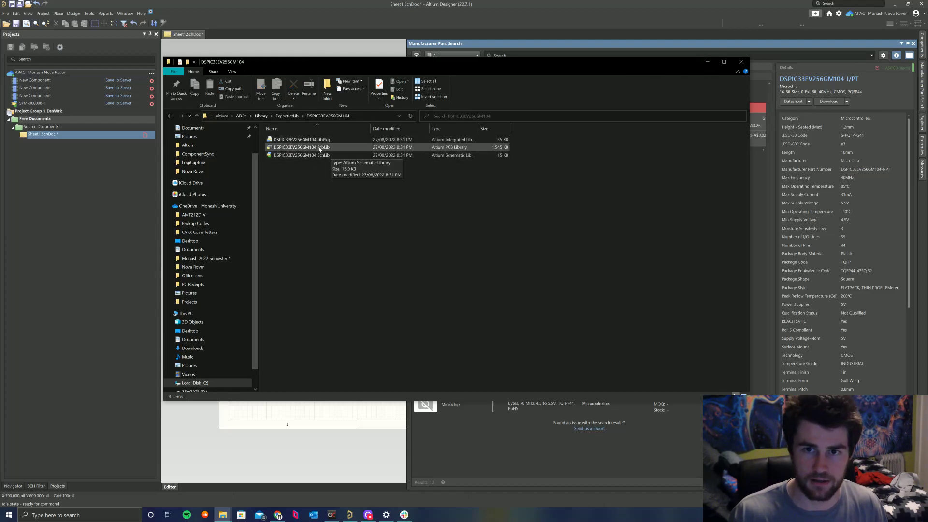
left_click(707, 62)
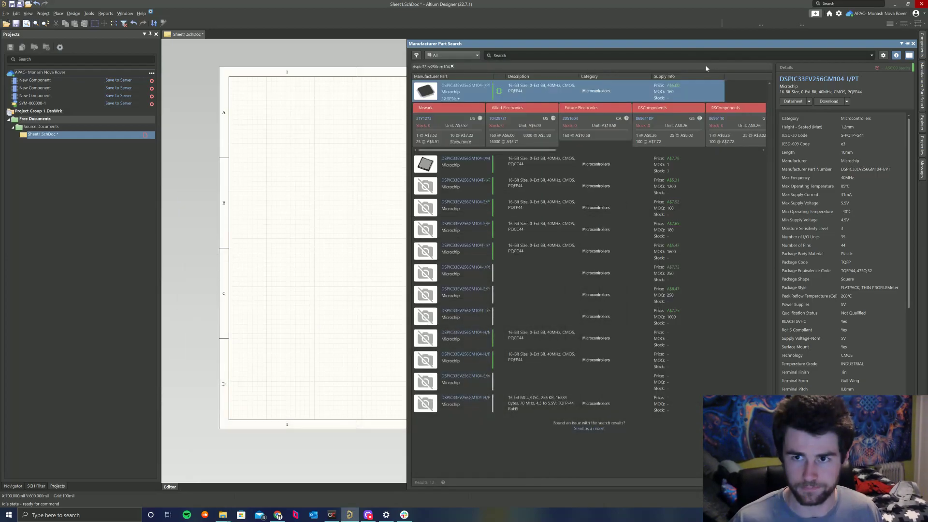
Clear the manufacturer part search and start creating a new component, browsing its type list to Integrated Circuits
left_click(453, 67)
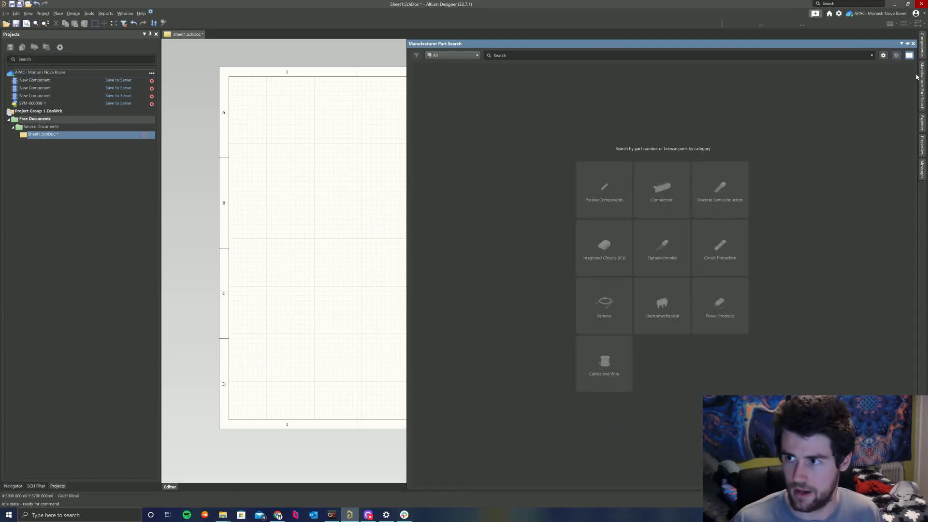
left_click(922, 44)
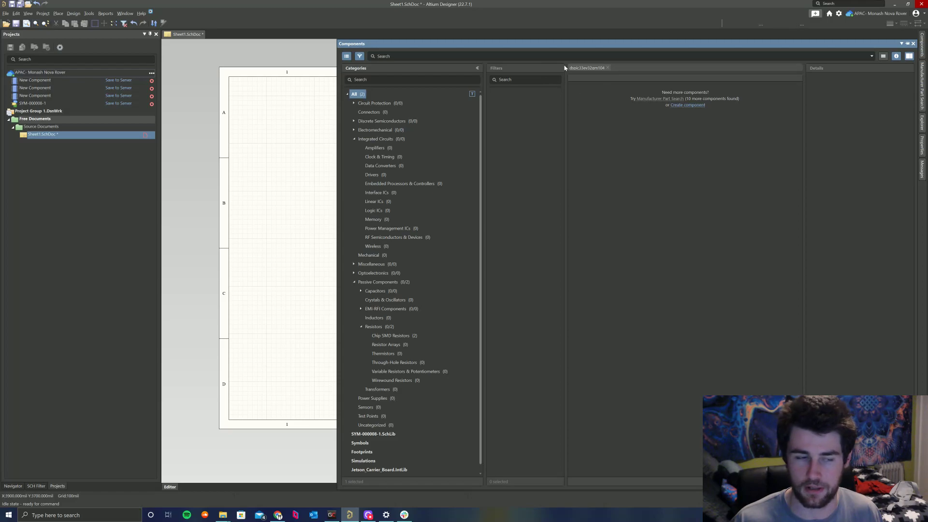
left_click(688, 105)
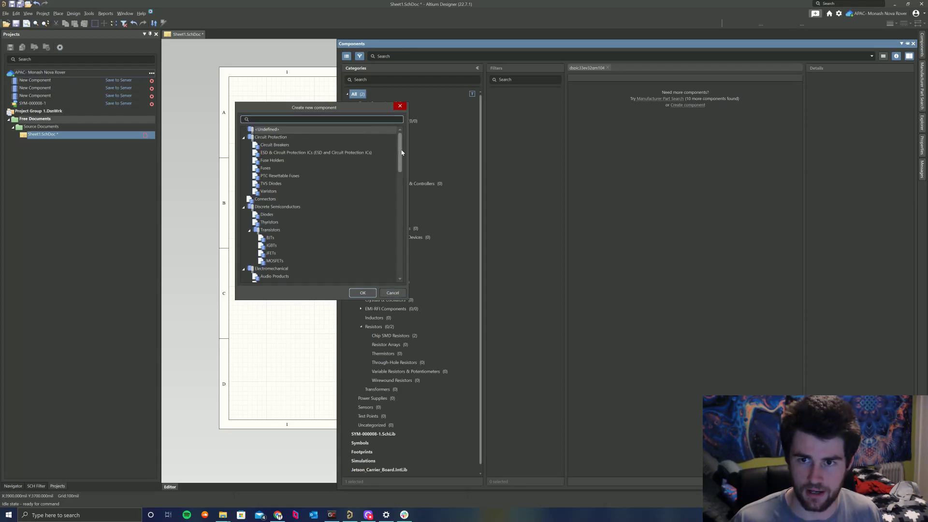
left_click_drag(401, 152, 405, 194)
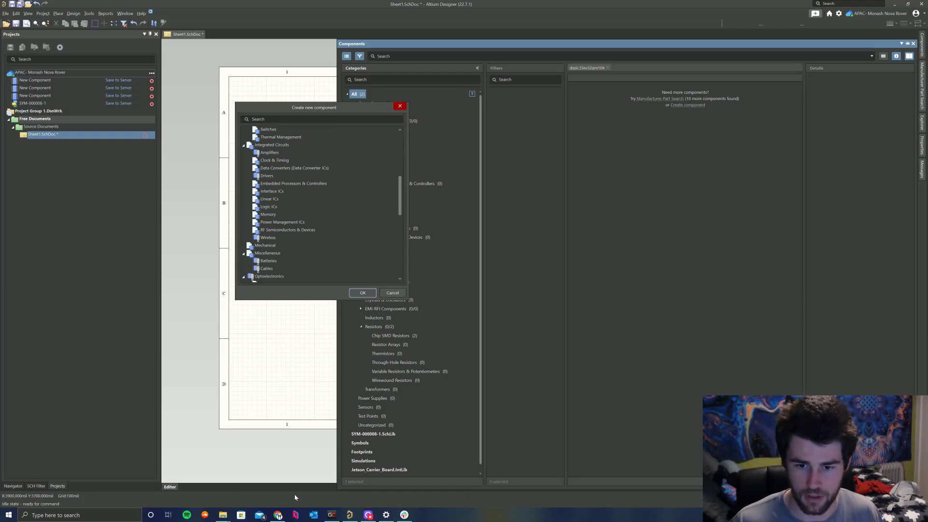
Switch to the browser, copy the part number DSPIC33EV32GM104 from its Octopart page, and check the part's category before returning to Altium Designer
left_click(279, 515)
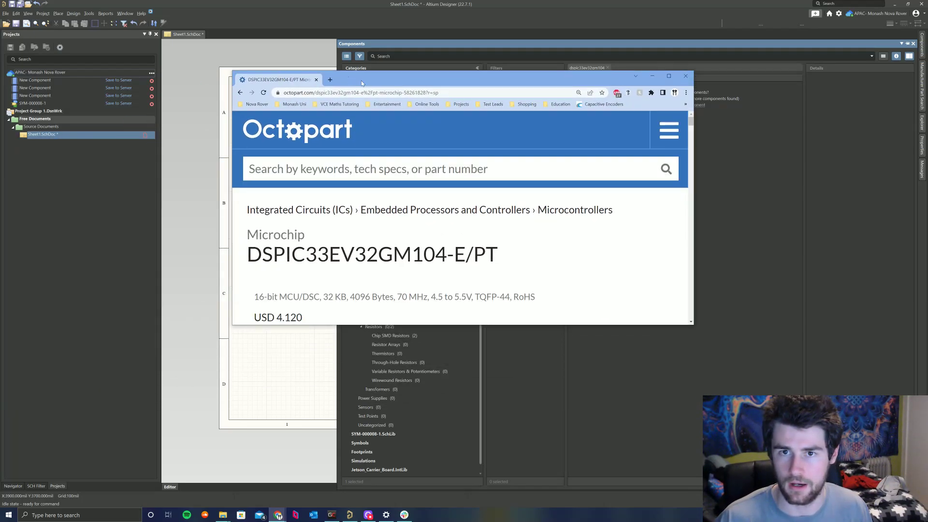
double_click(362, 83)
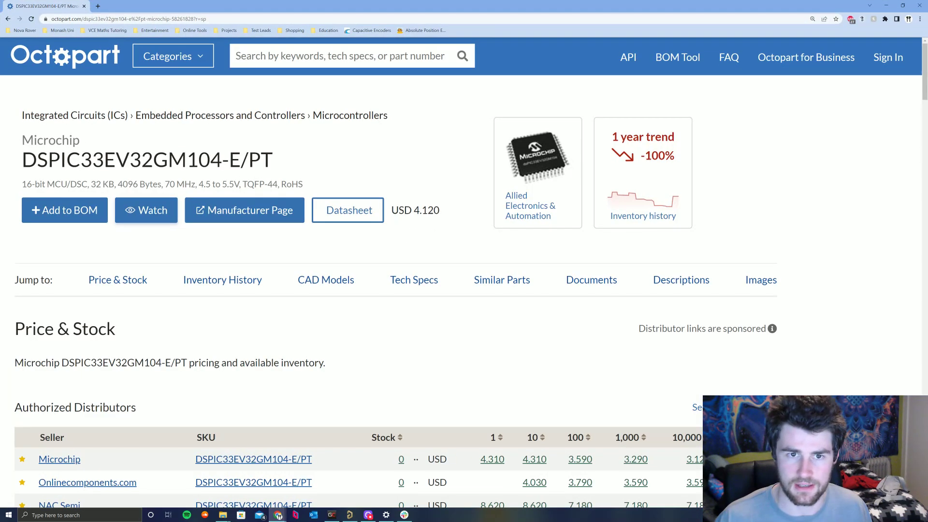
left_click_drag(22, 160, 222, 159)
key("ctrl+c")
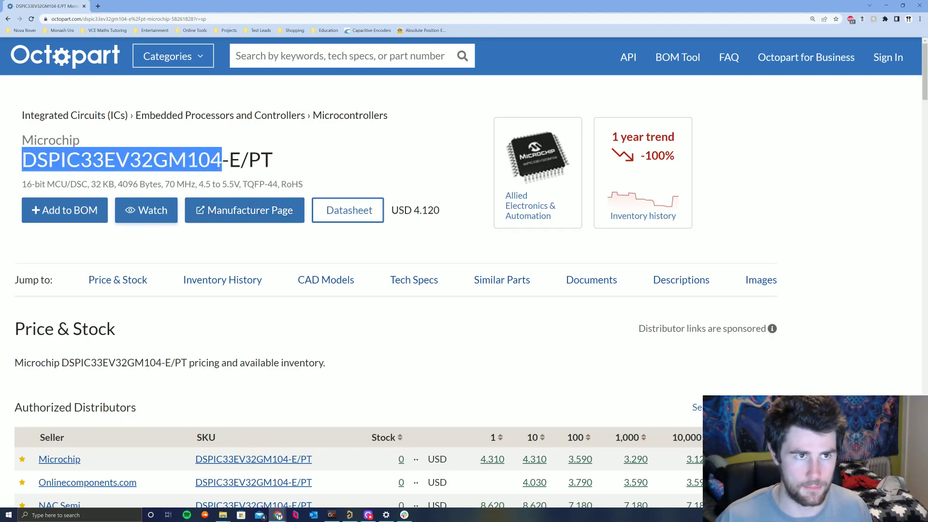
scroll(303, 329, "down", 3)
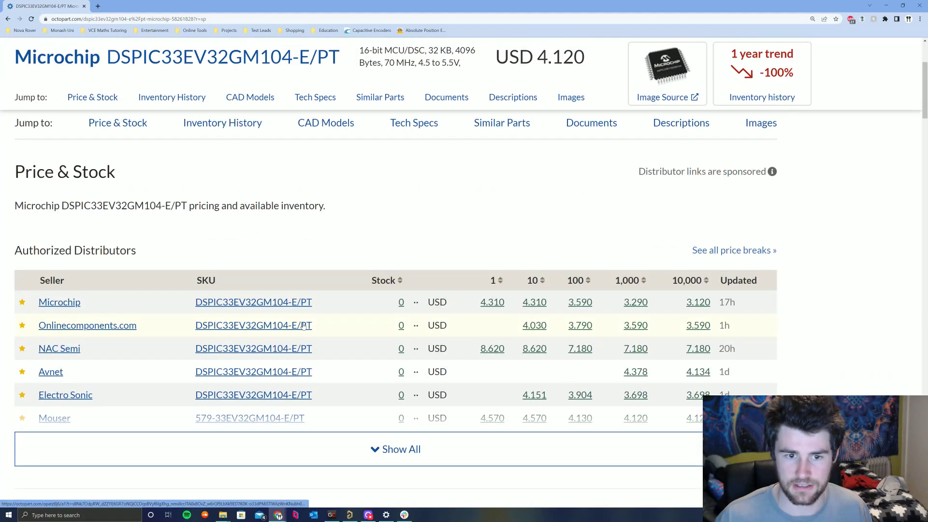
scroll(295, 314, "down", 6)
scroll(288, 303, "up", 10)
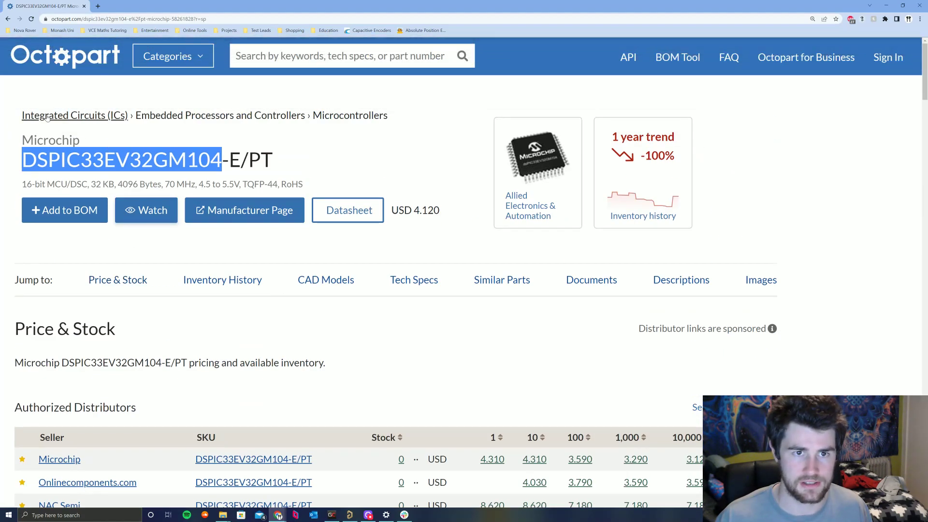
left_click(74, 132)
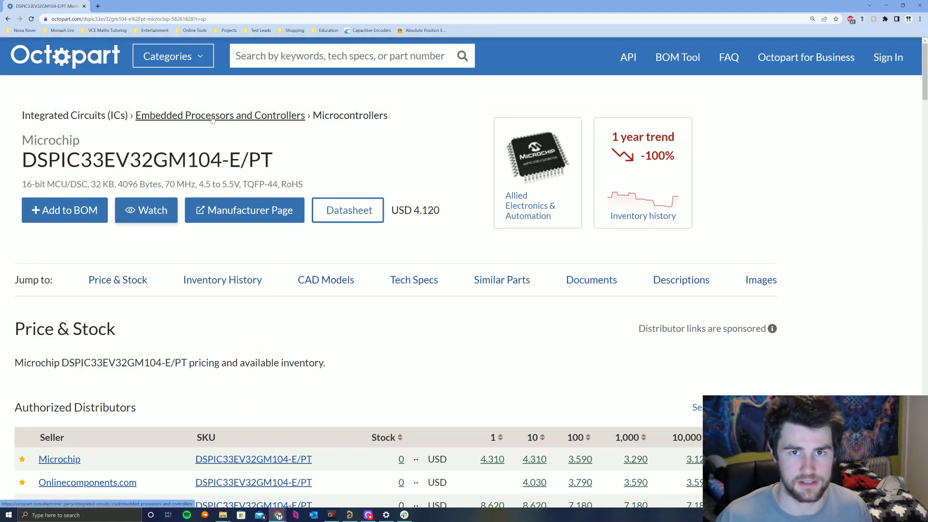
left_click(886, 5)
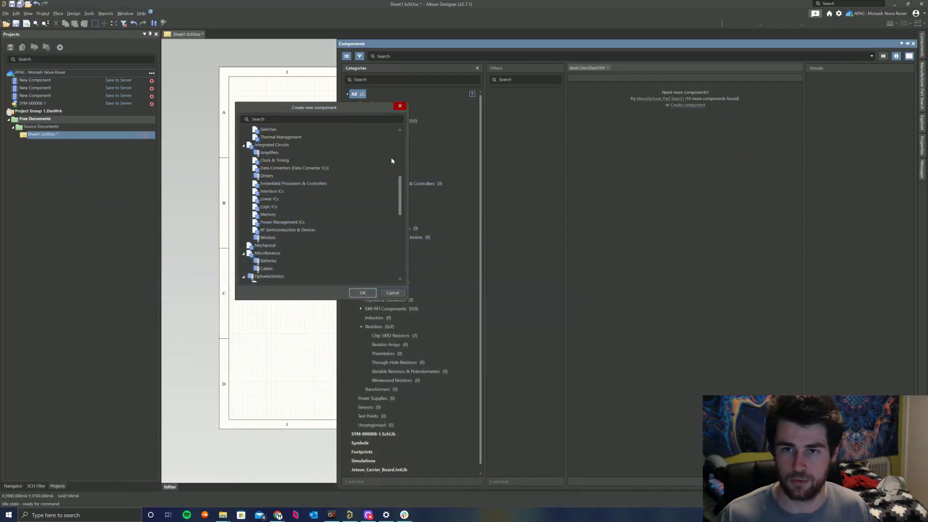
Create the new component with the type Embedded Processors & Controllers under Integrated Circuits
scroll(273, 139, "up", 8)
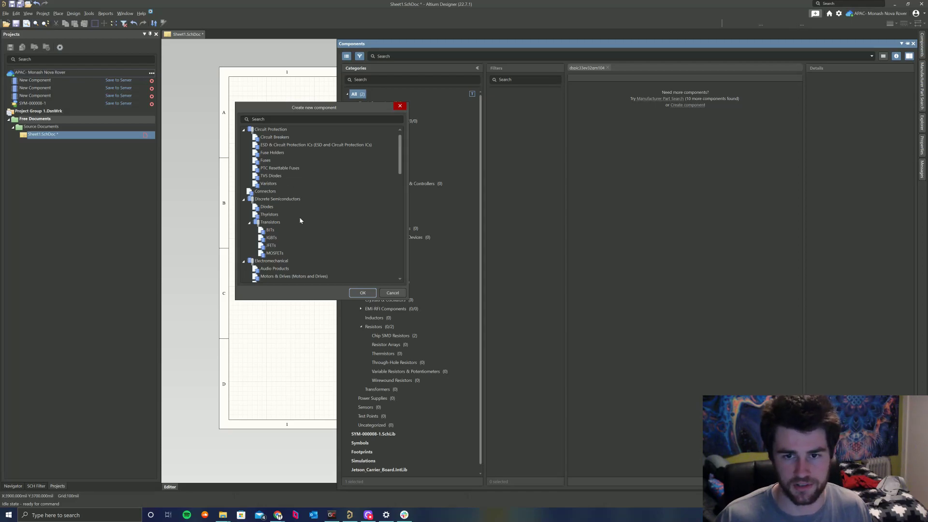
left_click_drag(399, 147, 398, 190)
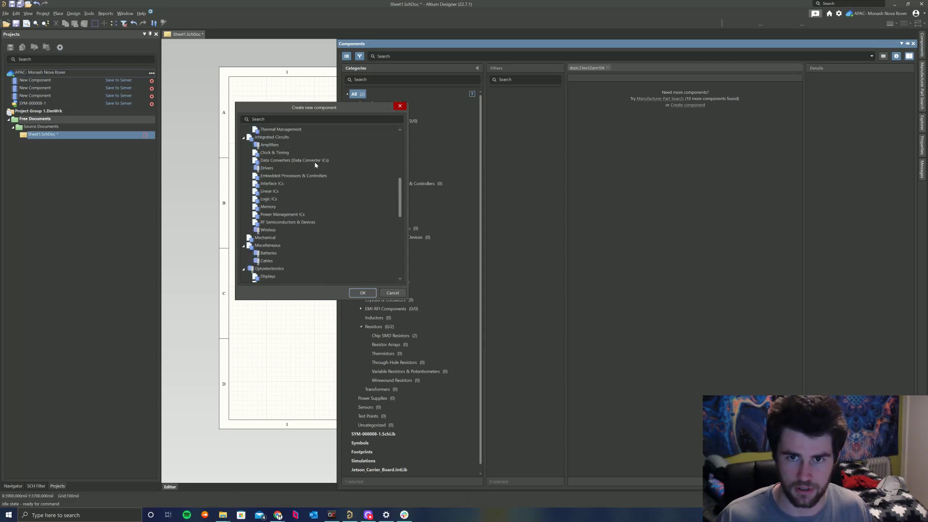
left_click(328, 168)
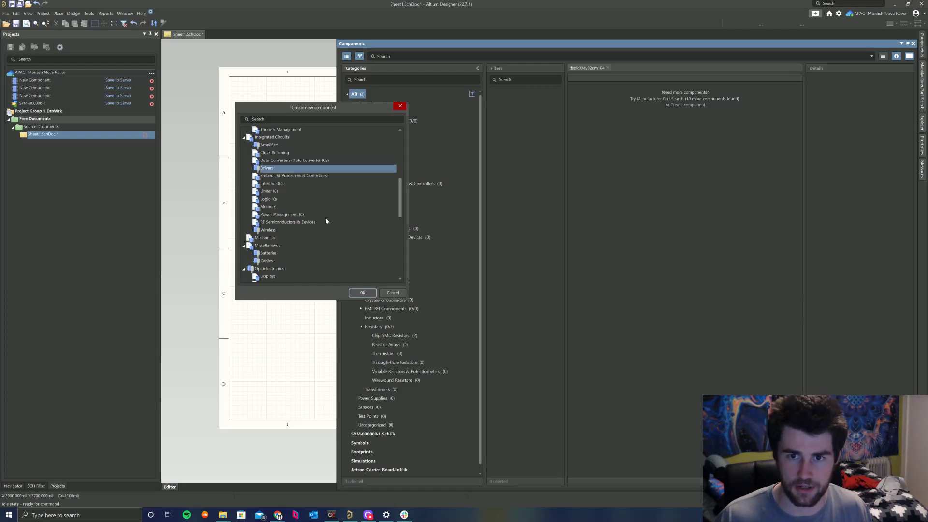
left_click(304, 177)
left_click(363, 293)
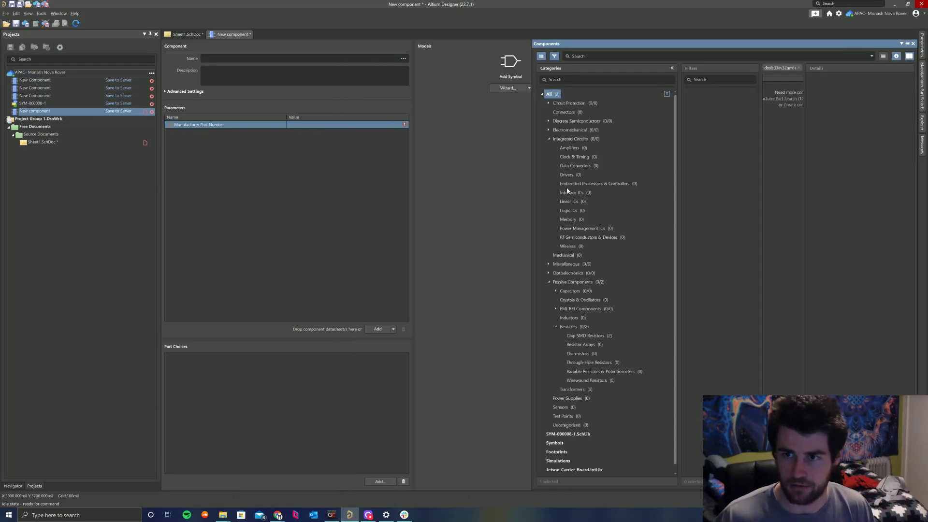
Name the component DSPIC33EV32GM104-I/PT from the suggested Microchip parts and import its description, datasheets and part choice from the cloud
left_click(232, 58)
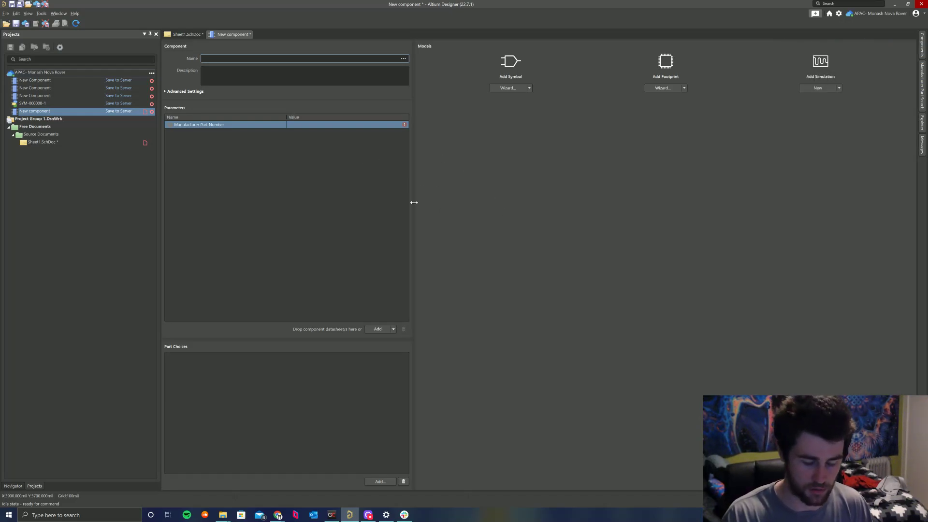
key("ctrl+v")
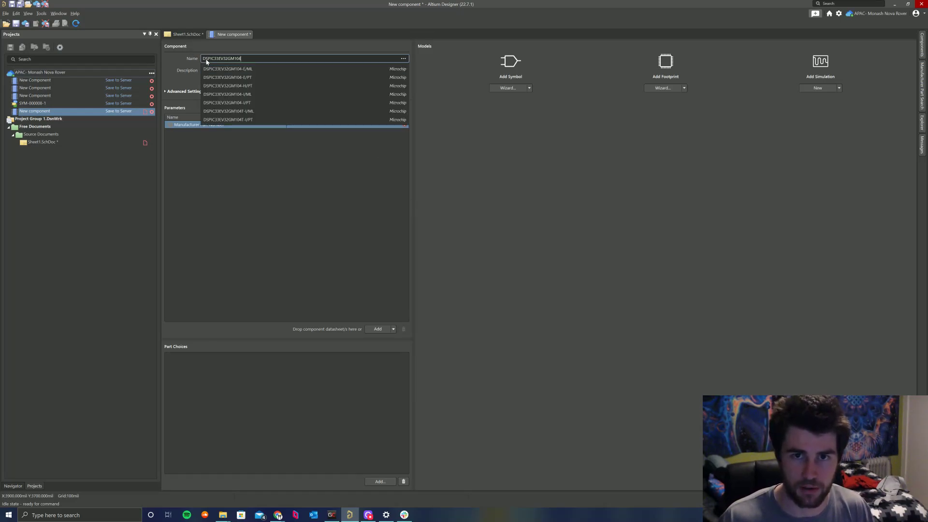
left_click(250, 107)
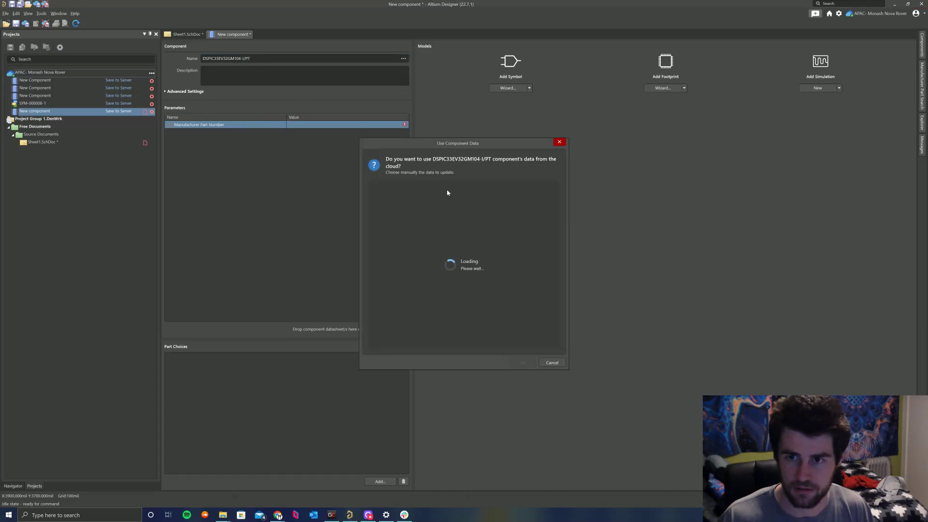
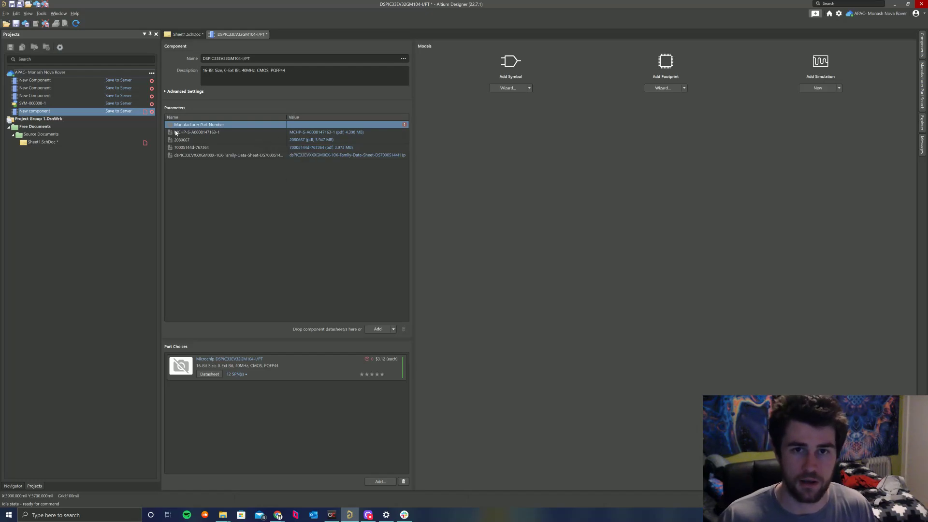
Set the component's template to None, then import the parameters and remaining datasheets of the suggested DSPIC33EV32GM104-I/PT part from the cloud
left_click(165, 91)
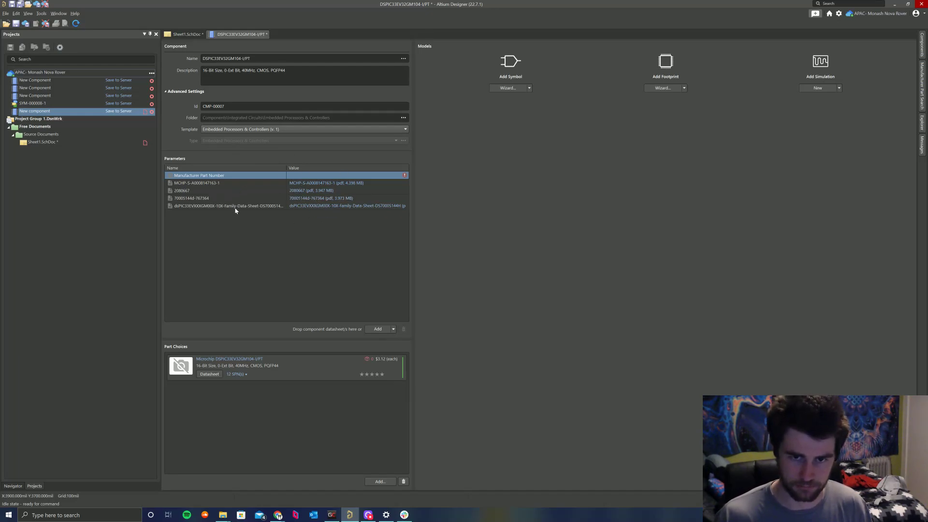
left_click(227, 130)
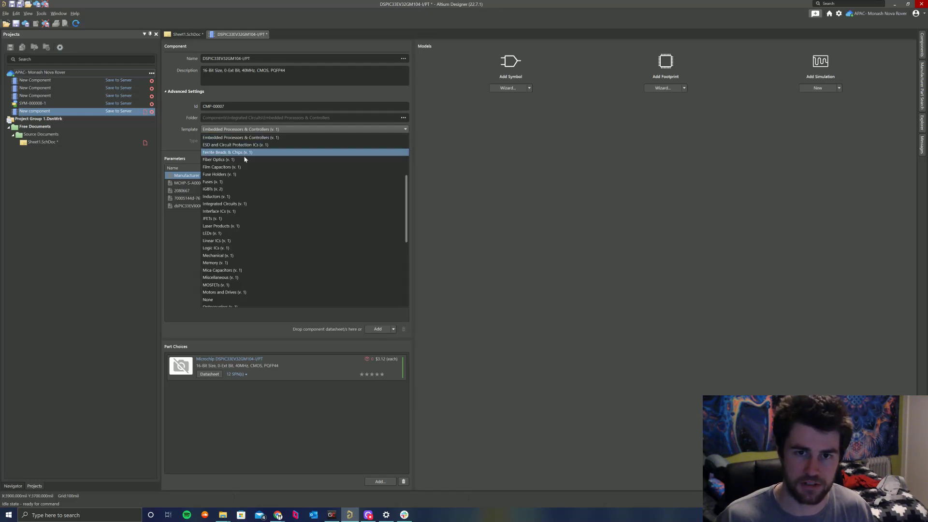
left_click(214, 301)
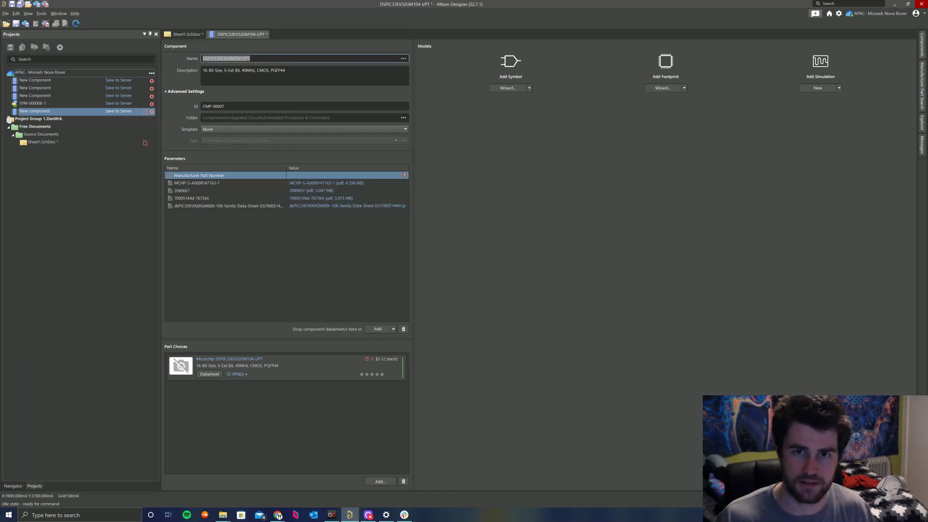
left_click(254, 63)
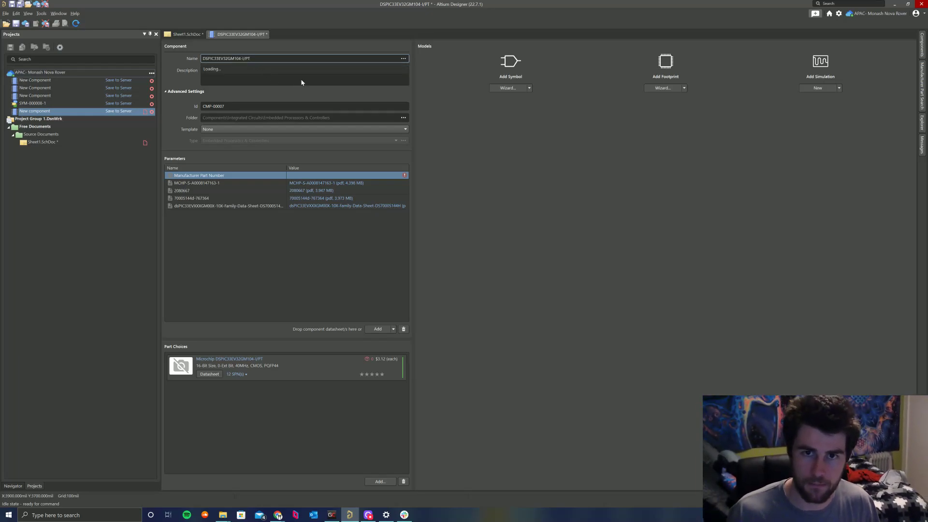
left_click(287, 73)
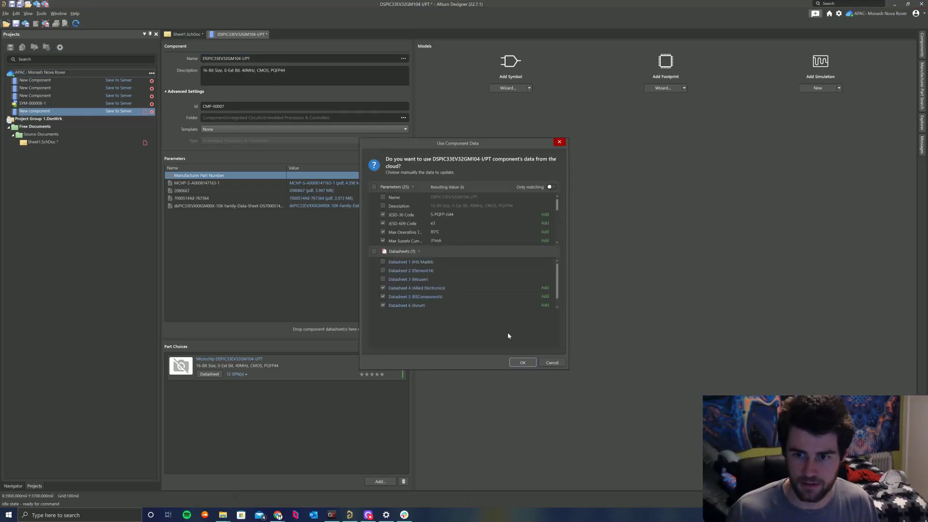
left_click(523, 362)
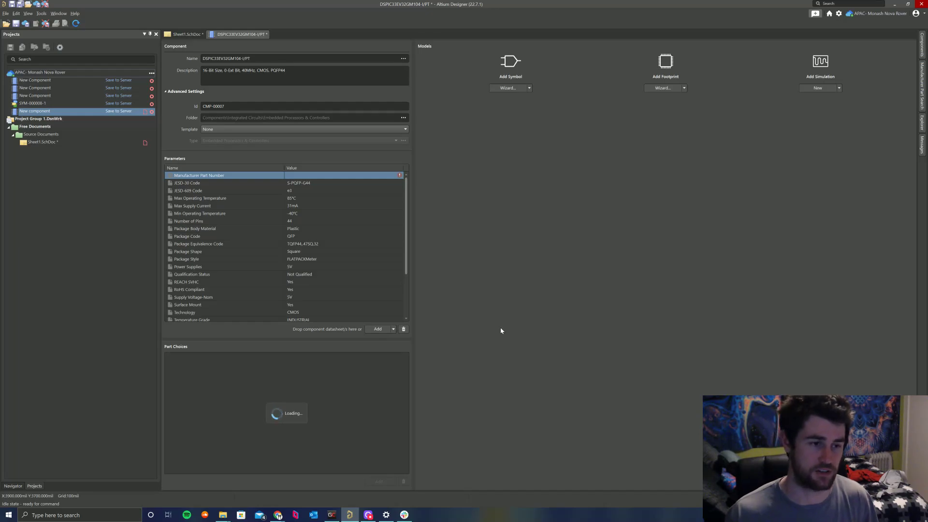
Set the component's template back to Embedded Processors & Controllers and check the resulting parameter list
left_click(212, 130)
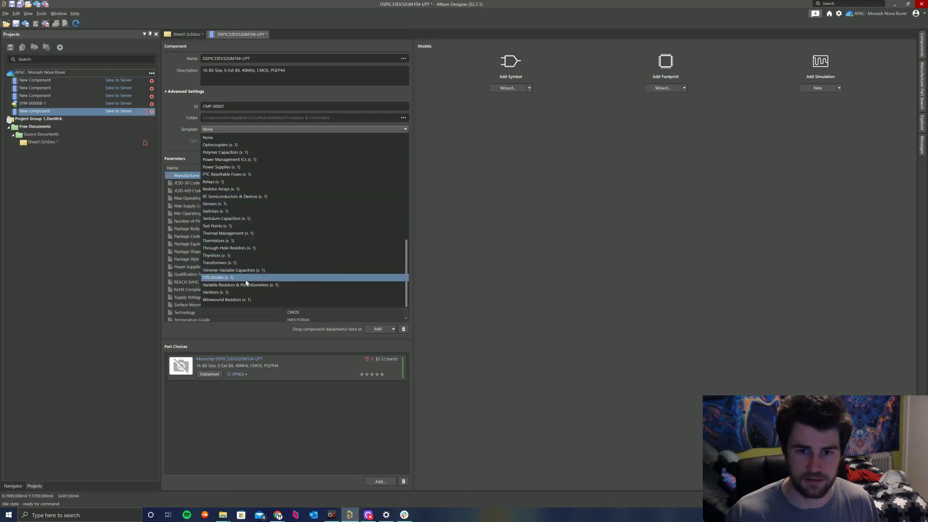
left_click_drag(406, 261, 390, 187)
left_click(234, 145)
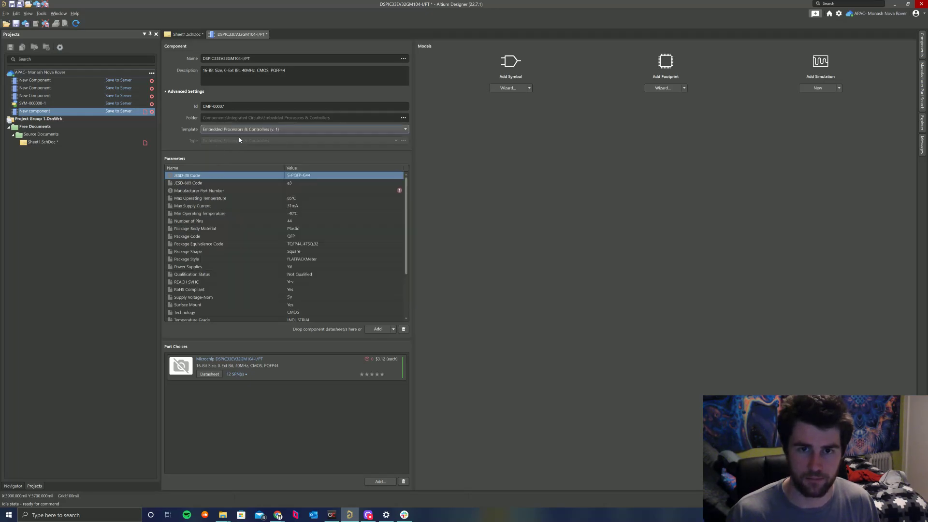
left_click_drag(406, 203, 395, 254)
scroll(393, 265, "up", 3)
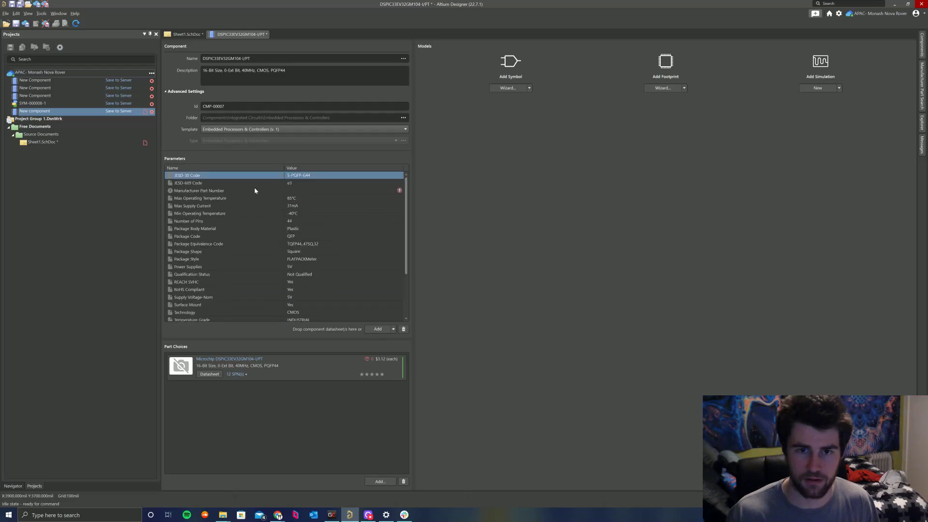
Copy the component name DSPIC33EV32GM104-I/PT into the value of the Manufacturer Part Number parameter
left_click(215, 191)
left_click(298, 191)
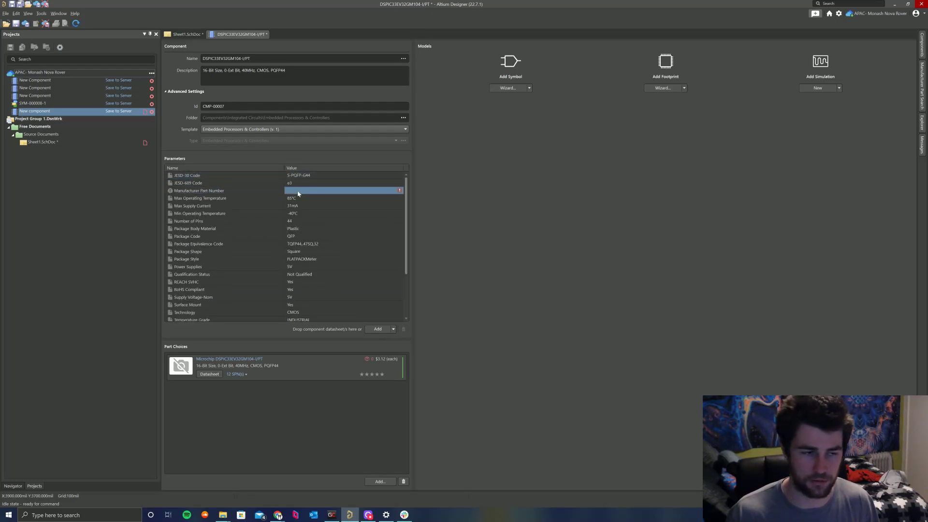
left_click(303, 193)
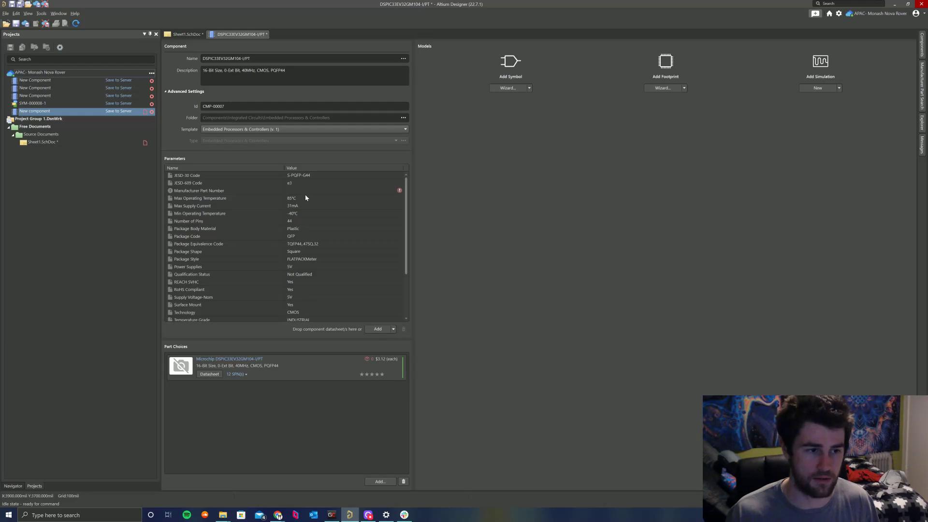
left_click(226, 59)
key("ctrl+c")
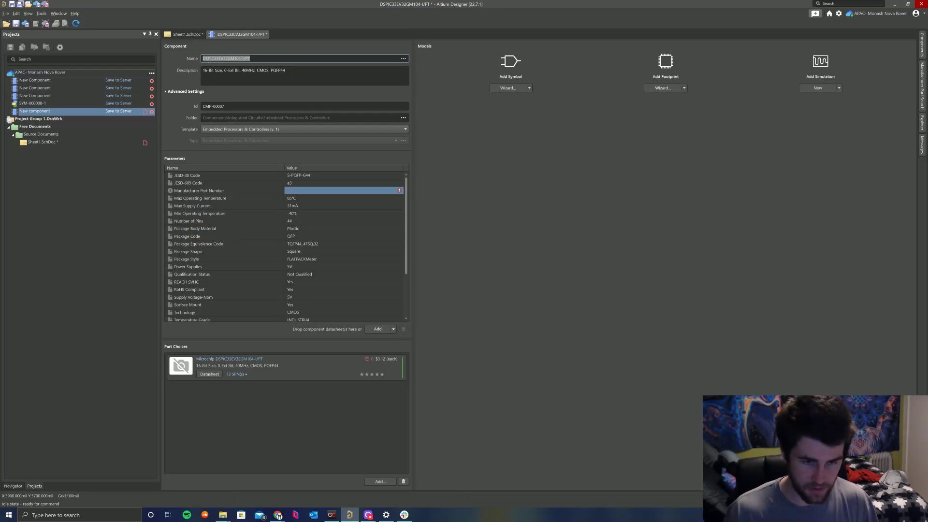
left_click(304, 190)
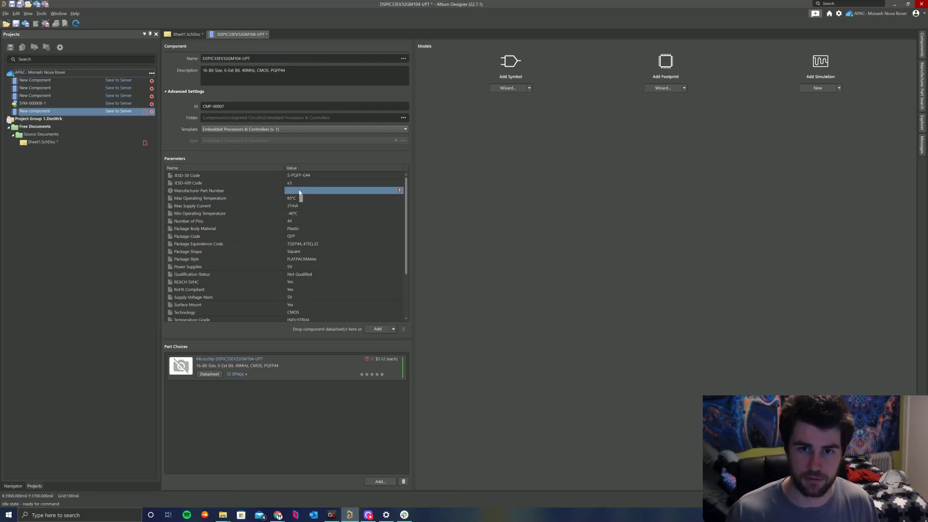
key("ctrl+v")
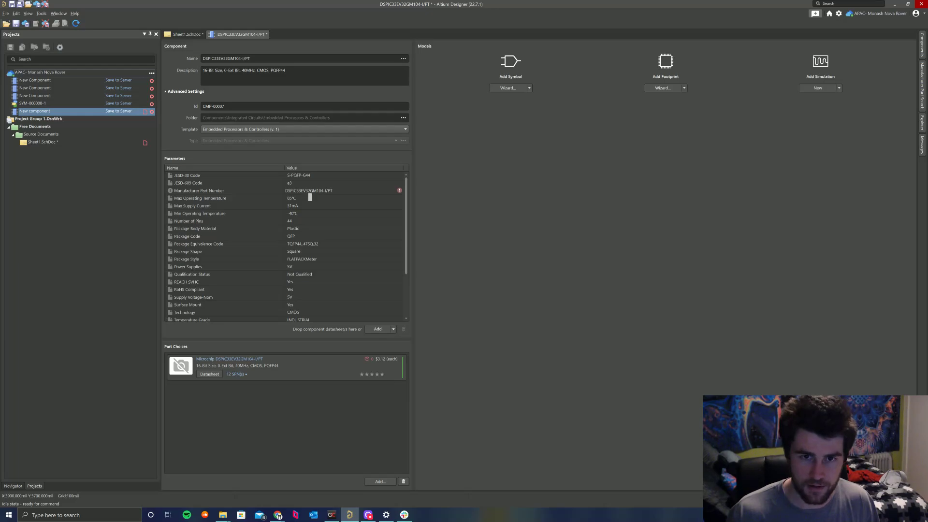
Delete the JESD-30 Code, JESD-609 Code, Max Operating Temperature and Min Operating Temperature parameters
left_click(232, 178)
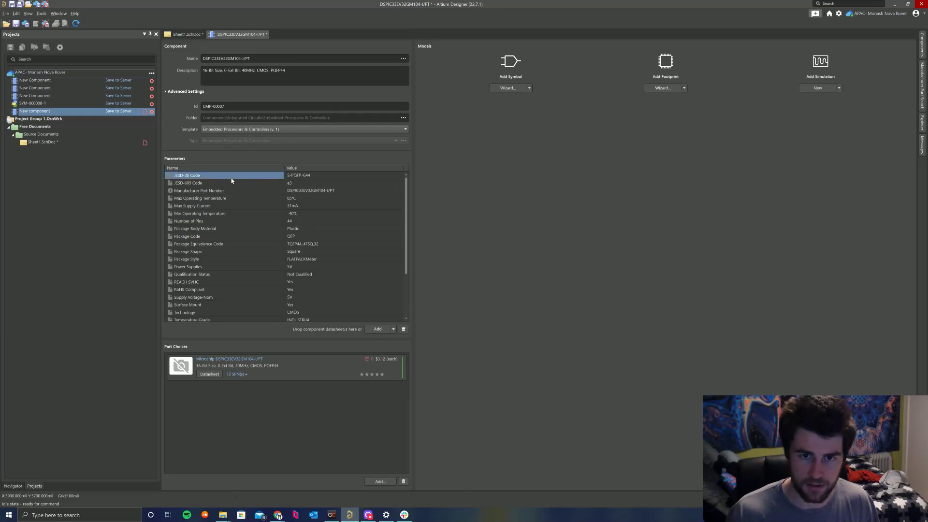
left_click(404, 330)
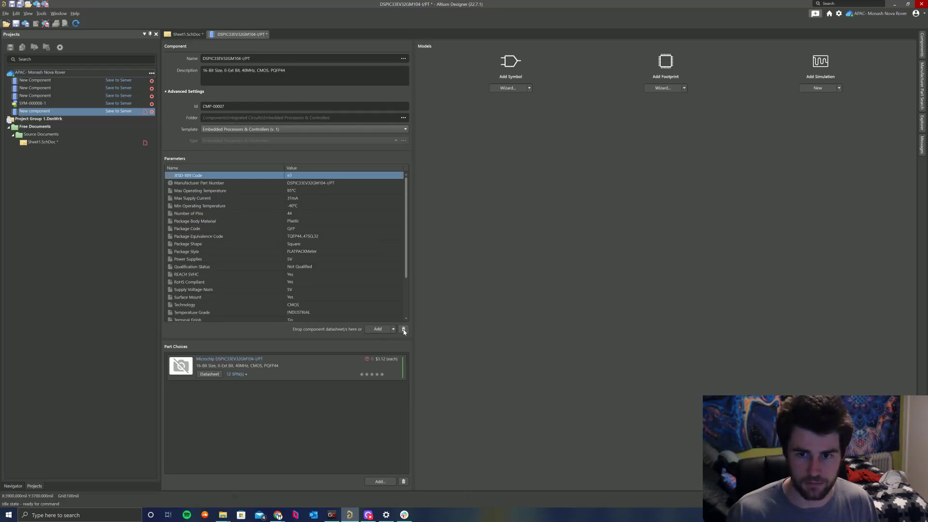
left_click(403, 329)
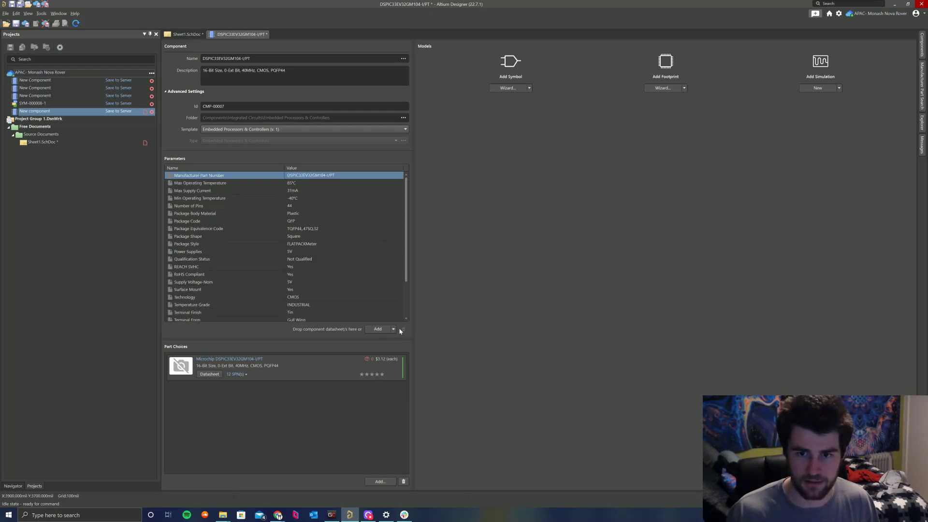
left_click(245, 183)
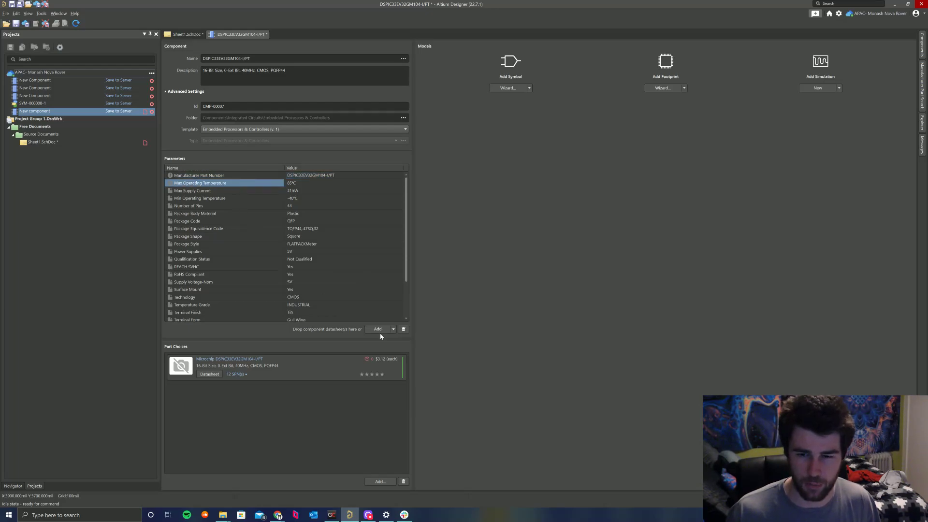
left_click(404, 329)
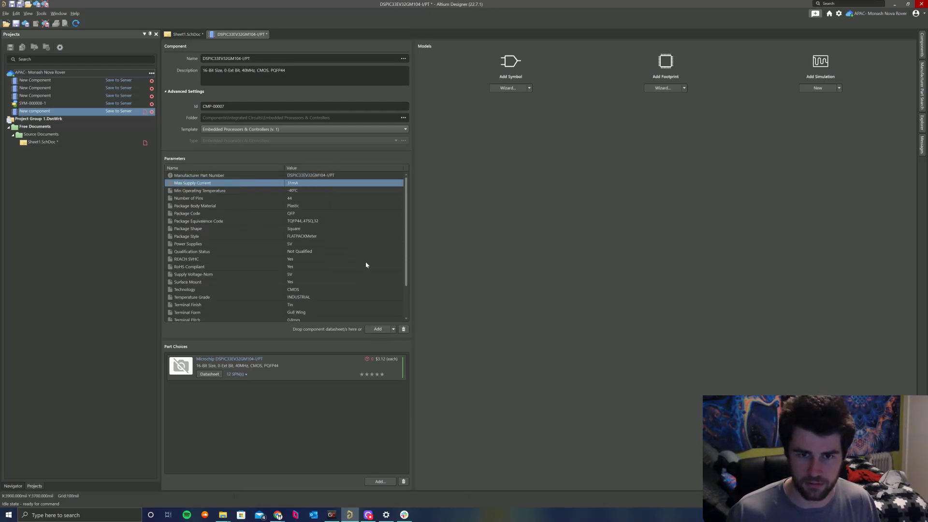
left_click(245, 191)
left_click(404, 330)
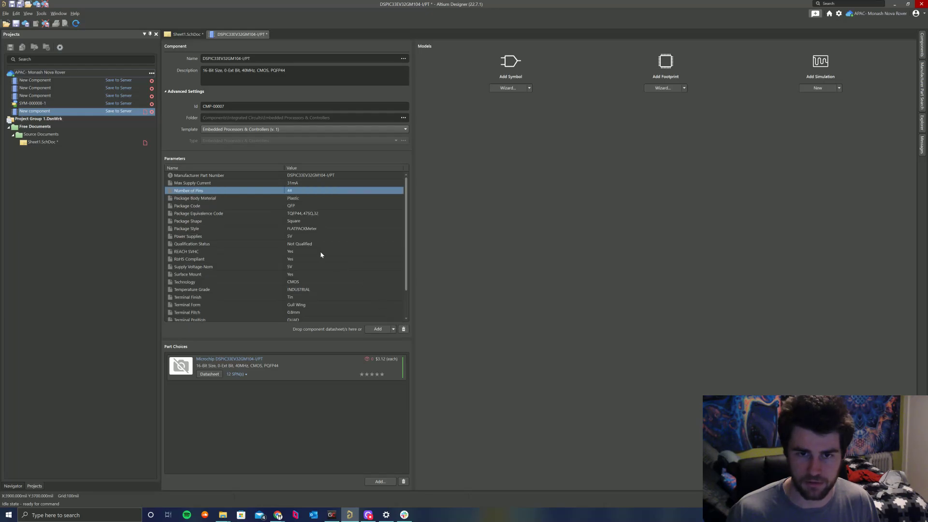
Review the package parameters and delete Package Style, Qualification Status, REACH SVHC and RoHS Compliant
left_click(264, 201)
left_click(264, 206)
left_click(264, 213)
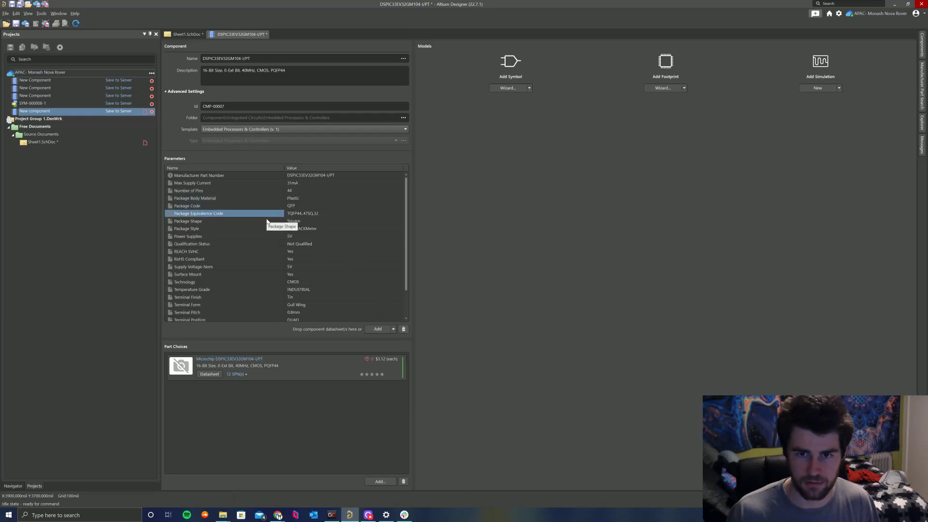
left_click(267, 221)
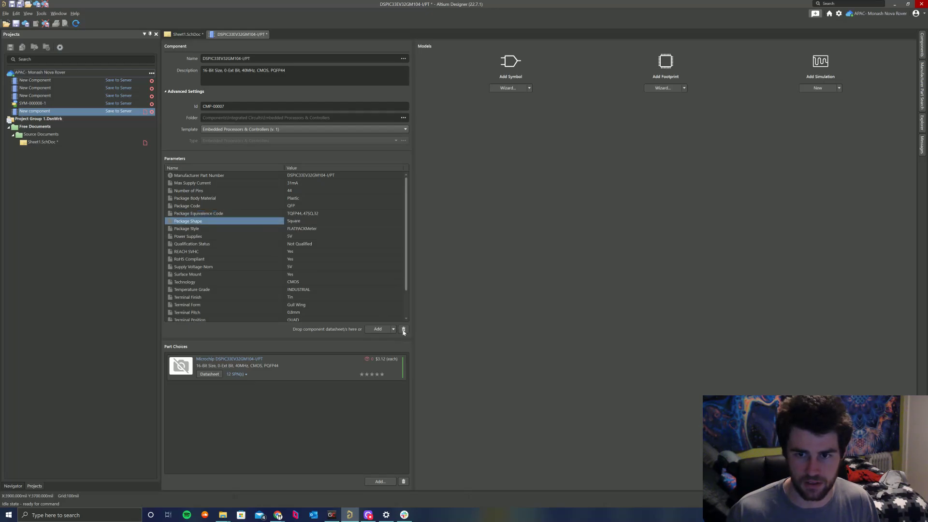
left_click(223, 229)
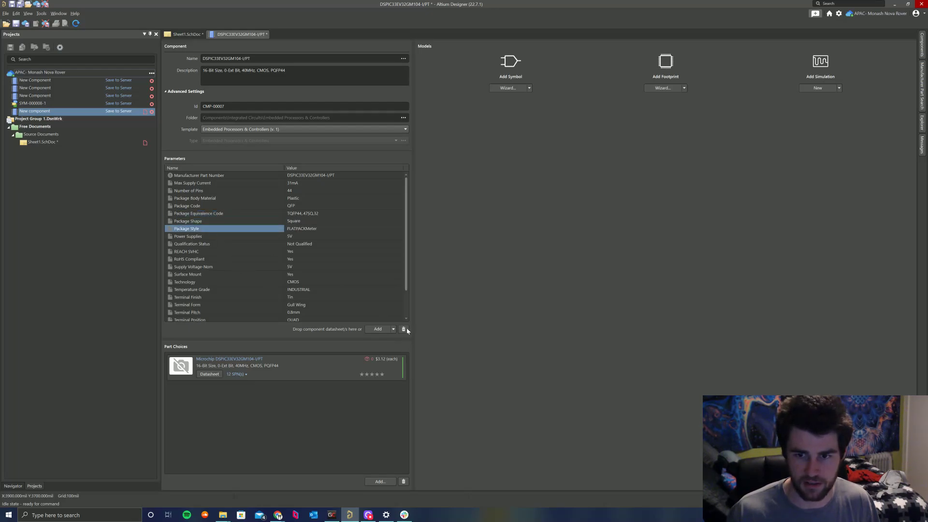
left_click(405, 329)
left_click(218, 236)
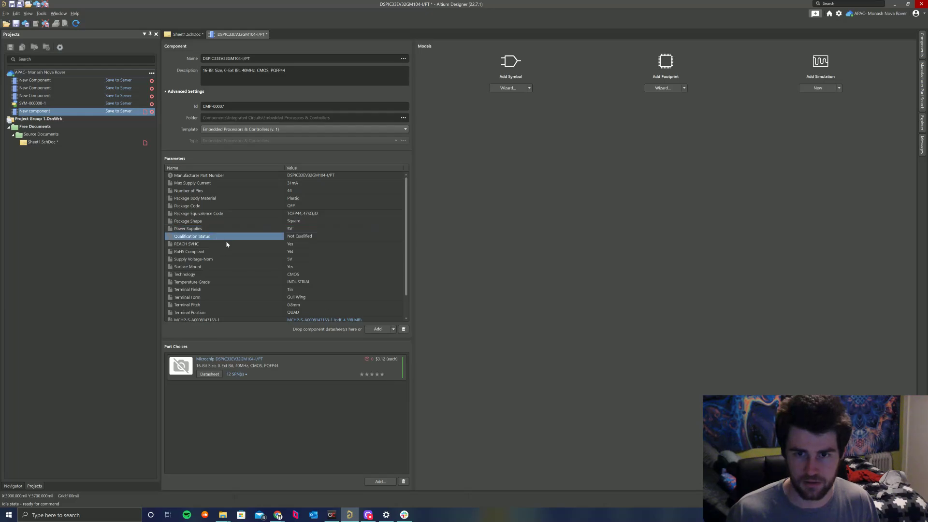
left_click(404, 329)
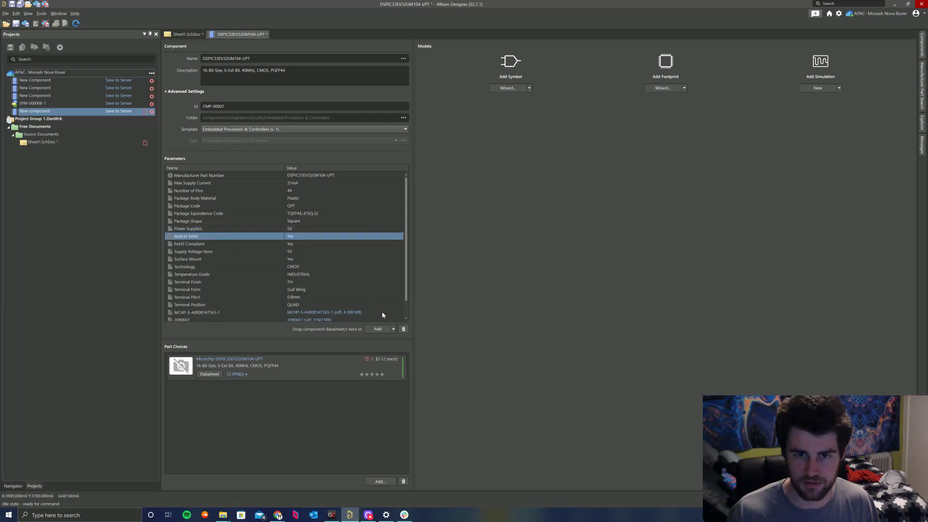
left_click(403, 329)
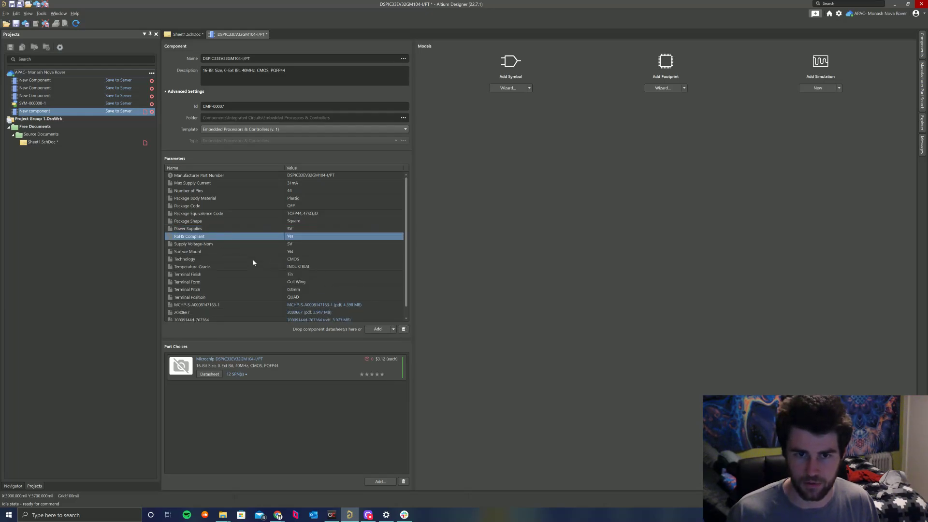
left_click(404, 329)
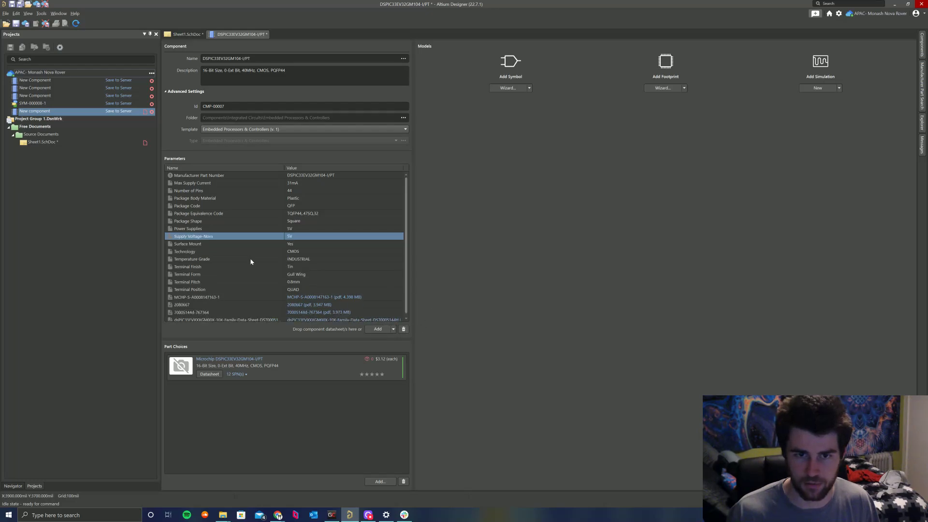
Delete the Terminal Finish, Terminal Form and Terminal Position parameters and save the component
left_click(236, 252)
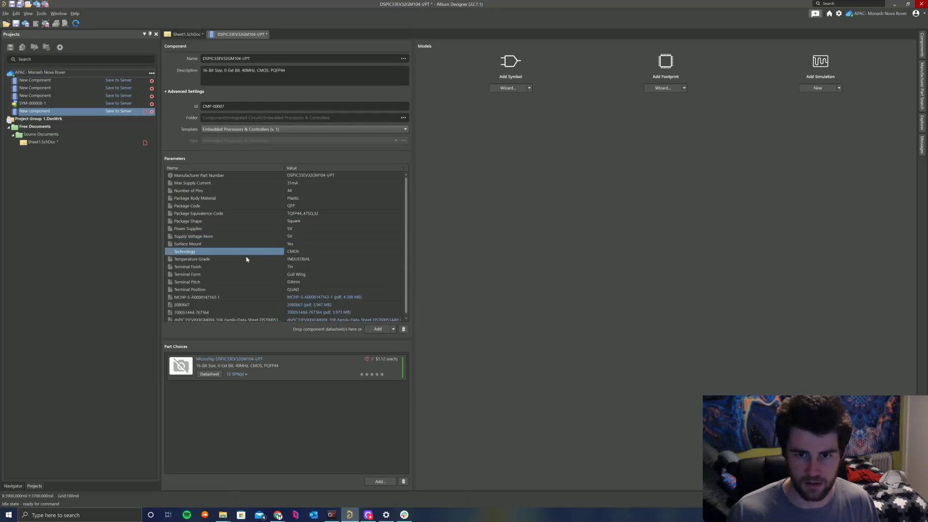
left_click(246, 259)
left_click(253, 267)
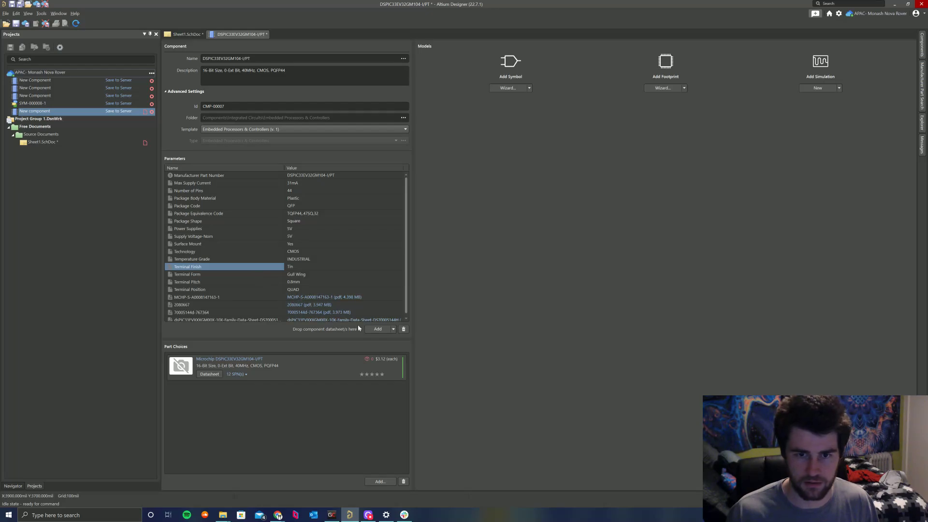
left_click(404, 330)
left_click(404, 329)
left_click(223, 275)
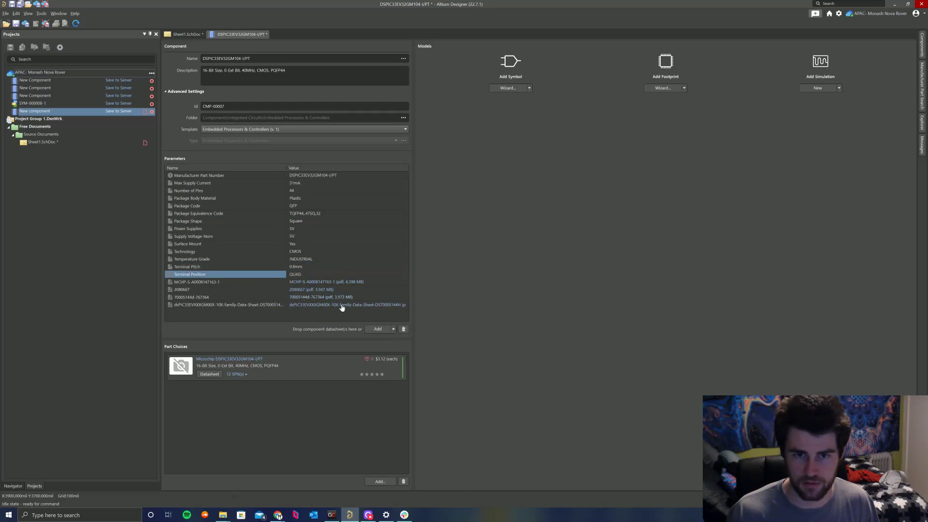
left_click(404, 331)
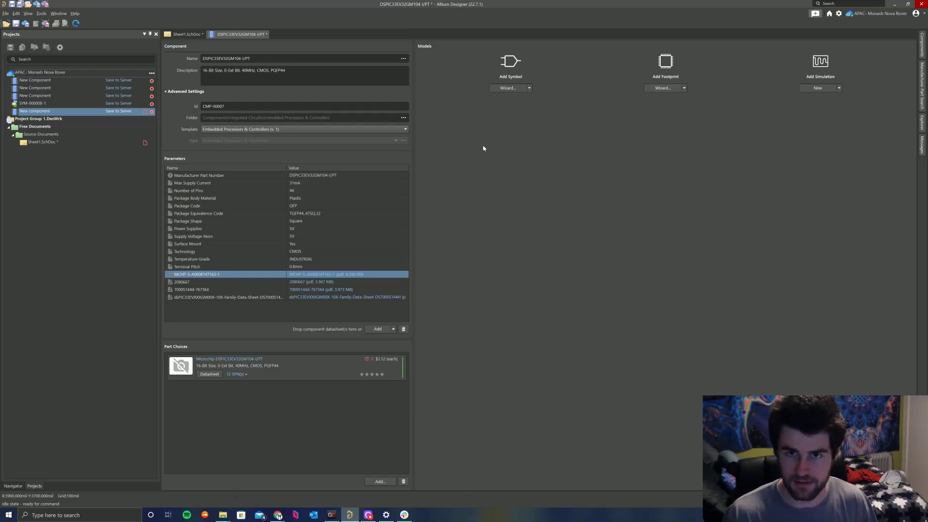
key("ctrl+s")
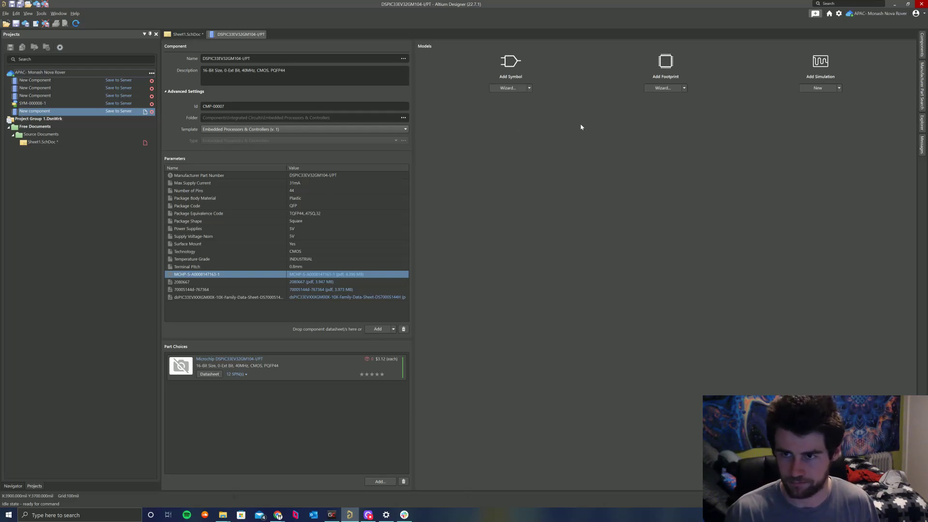
Show the workspace's Footprints model folder and switch to the File Explorer window with the exported DSPIC33EV256GM104 library files
left_click(923, 123)
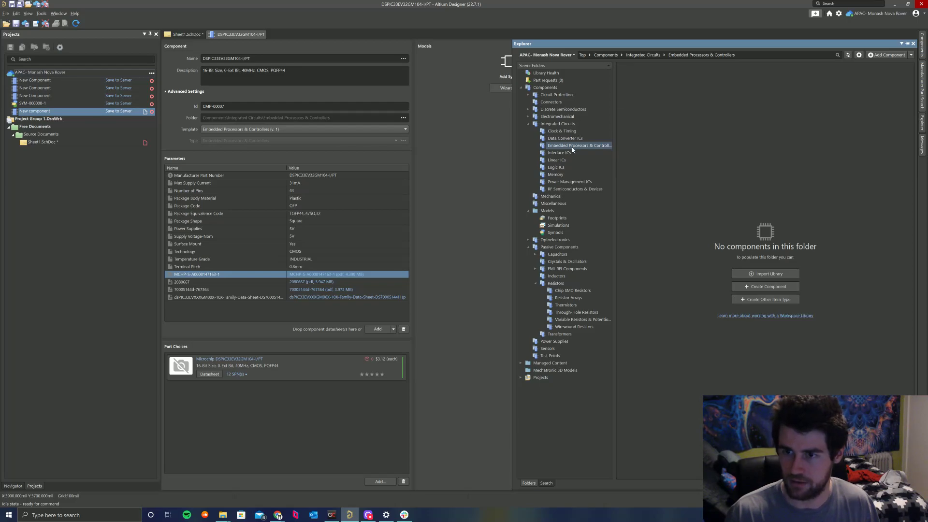
left_click(559, 219)
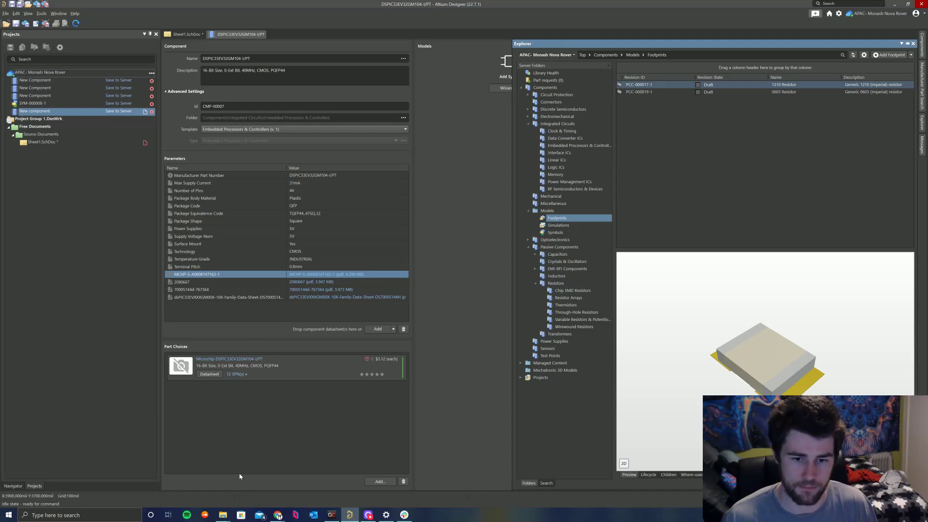
mouse_move(223, 516)
left_click(179, 481)
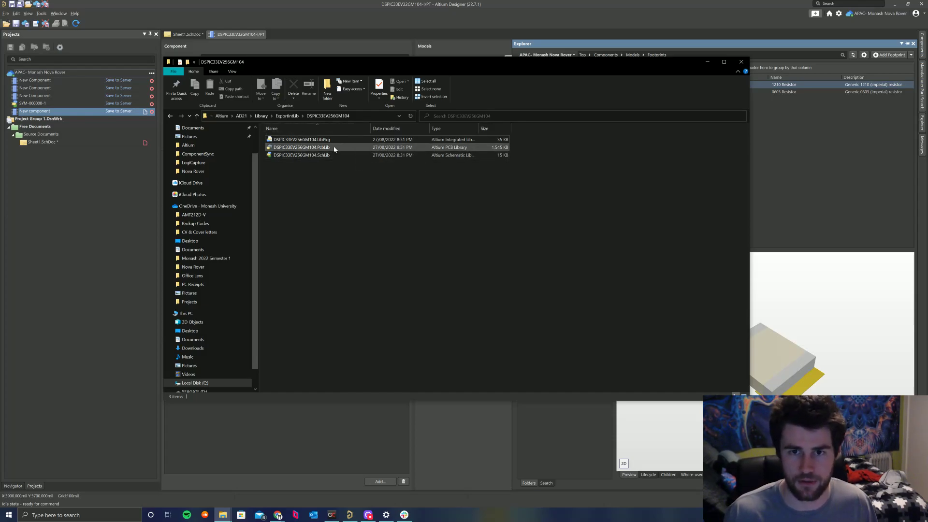
Open the exported DSPIC33EV256GM104.PcbLib in Altium Designer and compare its IPC_A, IPC_B, IPC_C and MFG footprints
left_click(296, 147)
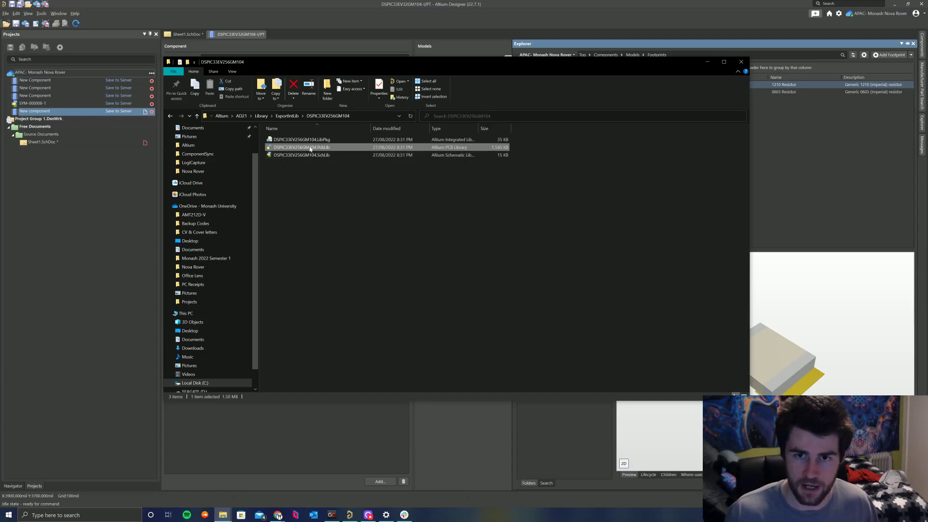
left_click_drag(308, 148, 54, 169)
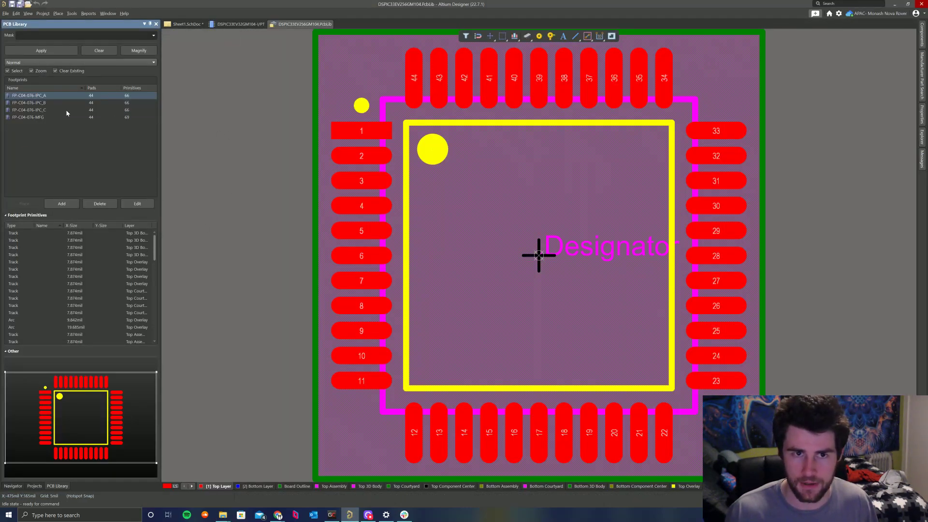
left_click(48, 103)
left_click(47, 111)
left_click(47, 118)
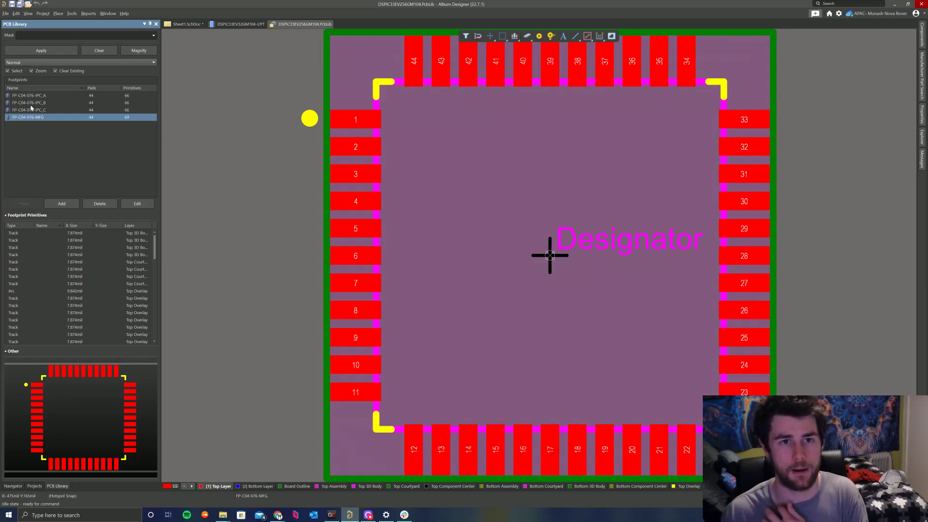
left_click(44, 97)
left_click(44, 110)
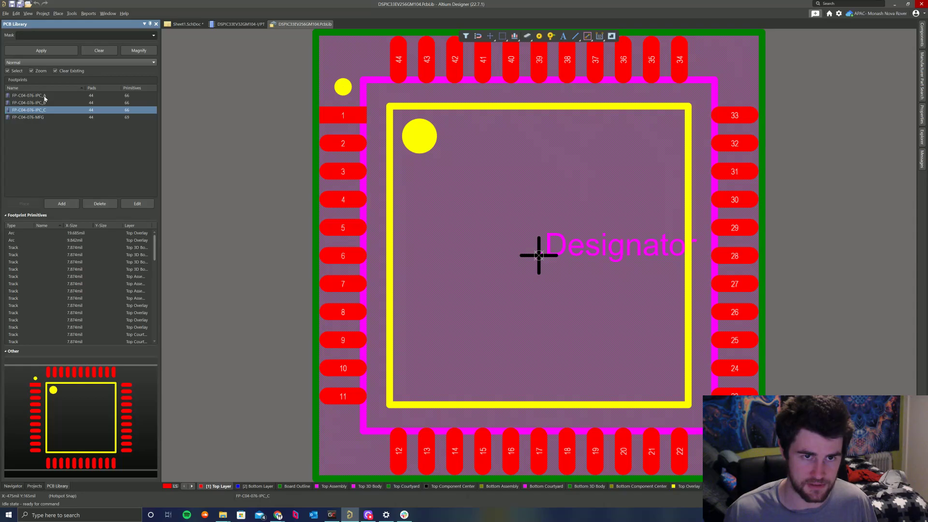
left_click(50, 118)
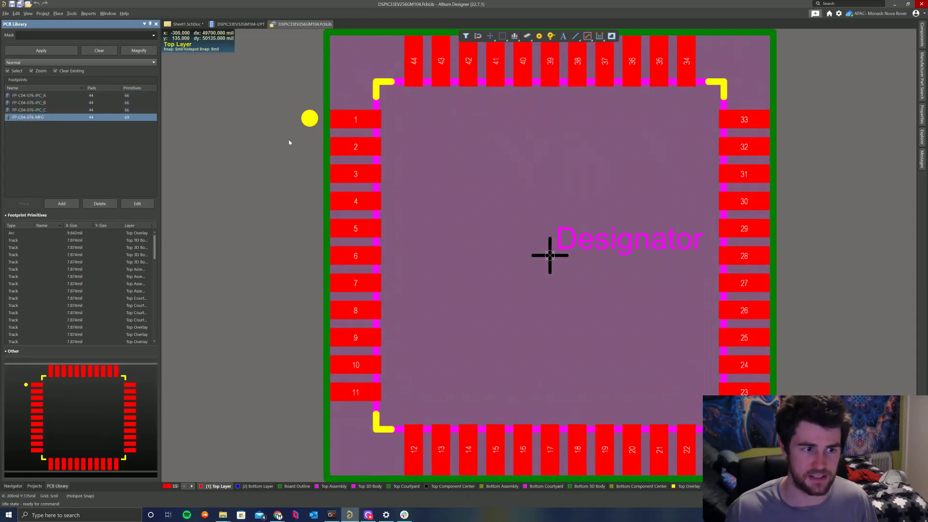
left_click(38, 97)
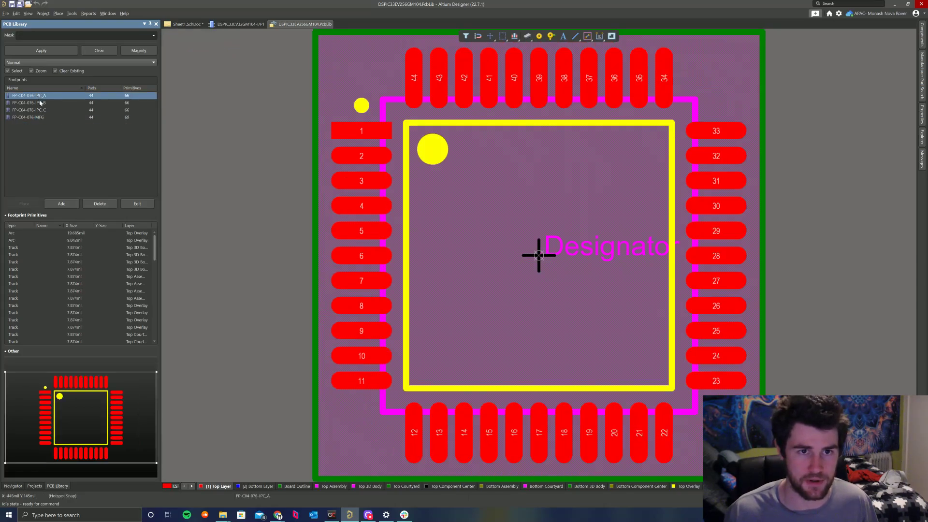
Delete the FP-C04-076-IPC_A, IPC_B and IPC_C footprints from the library, keeping only FP-C04-076-MFG
left_click(45, 110)
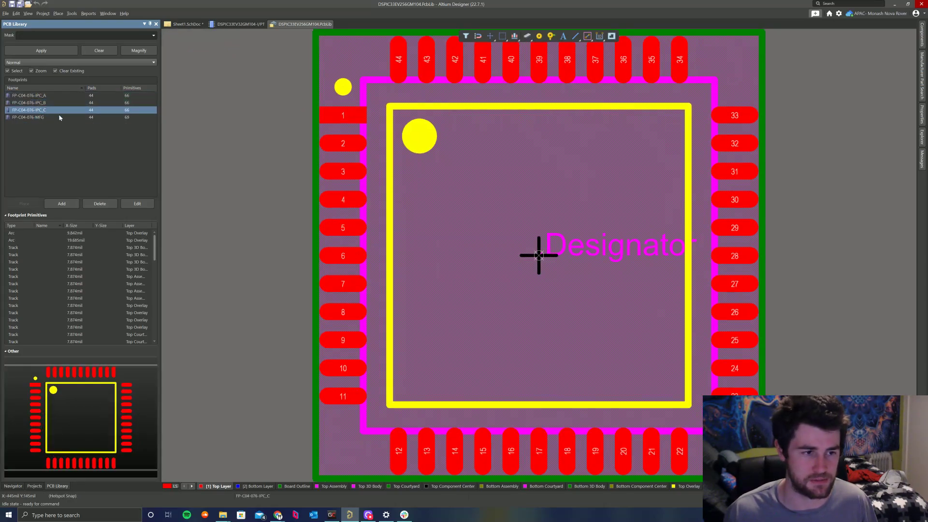
left_click(45, 96, "shift")
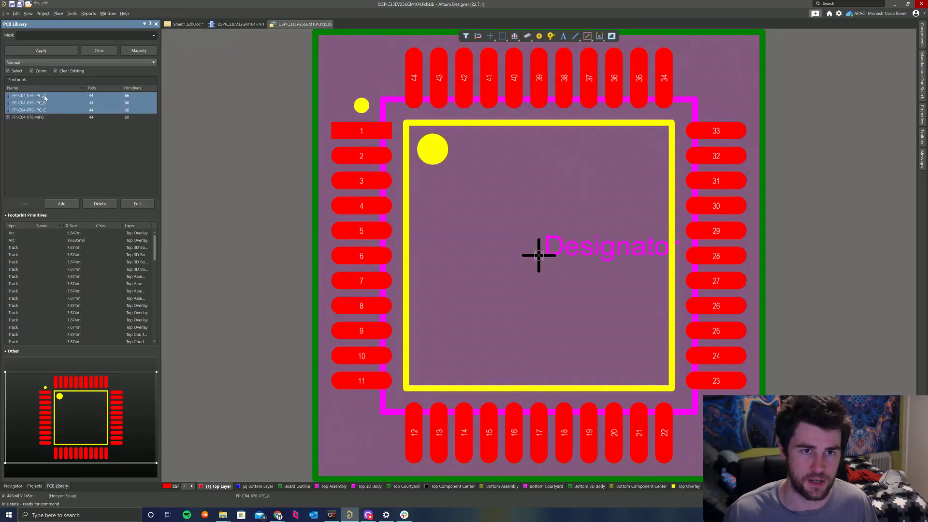
left_click(99, 204)
left_click(459, 273)
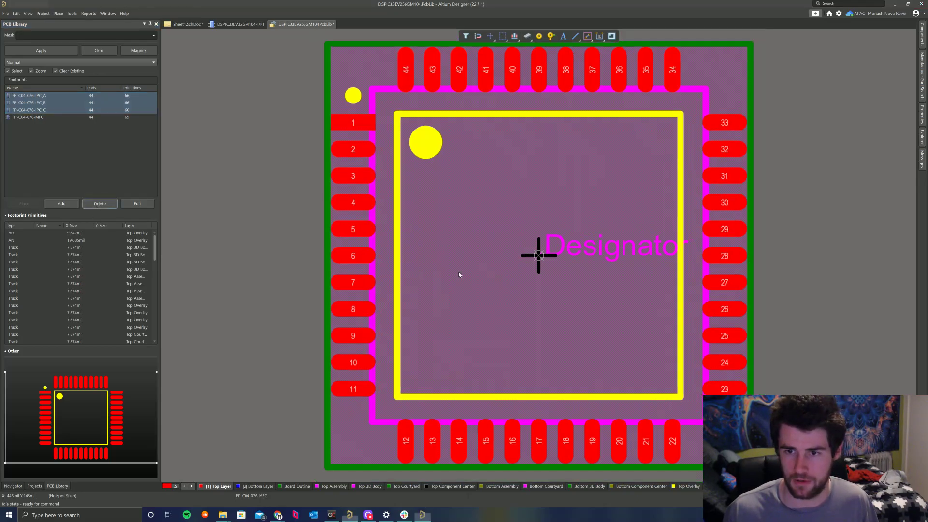
Rename the MFG footprint DSPIC33EV32GM104-I/PT and set its description to "DSPIC33EV32GM104-I/PT Footprint"
right_click(42, 99)
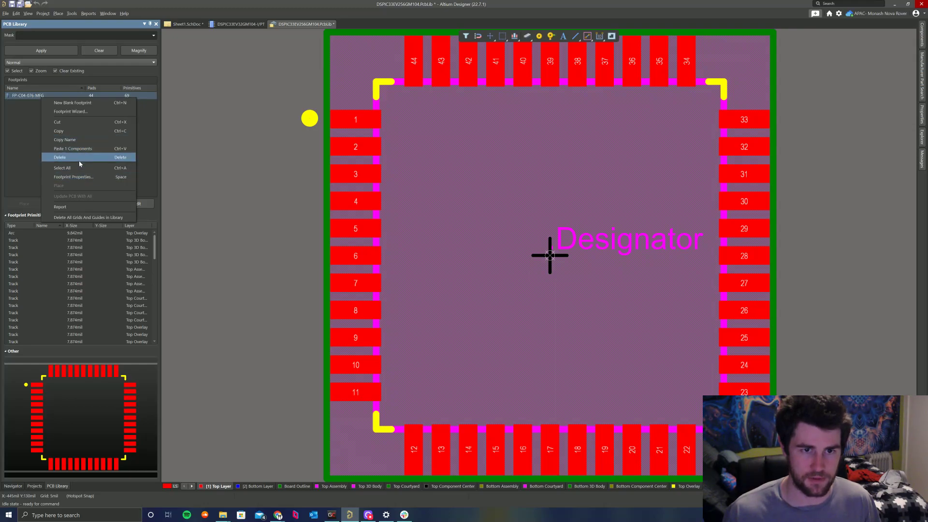
left_click(137, 178)
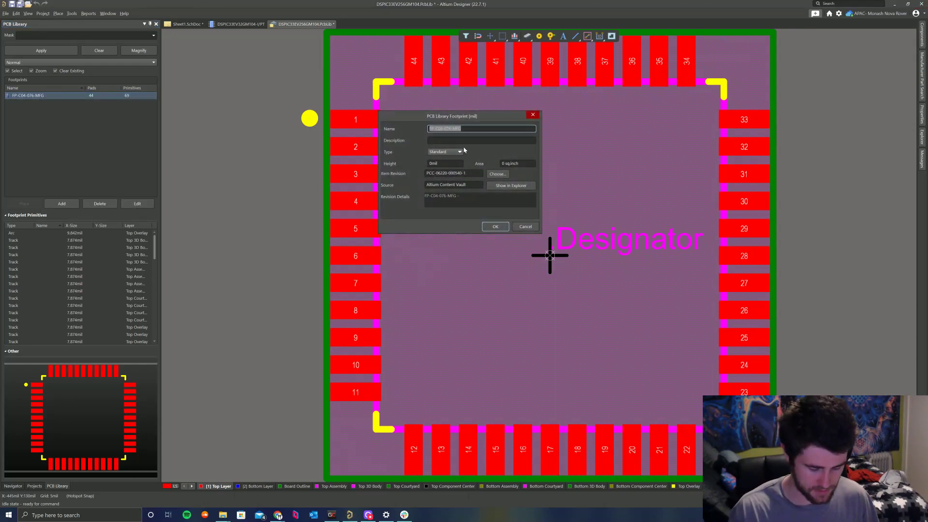
type("DSPIC33EV32GM104-I/PT")
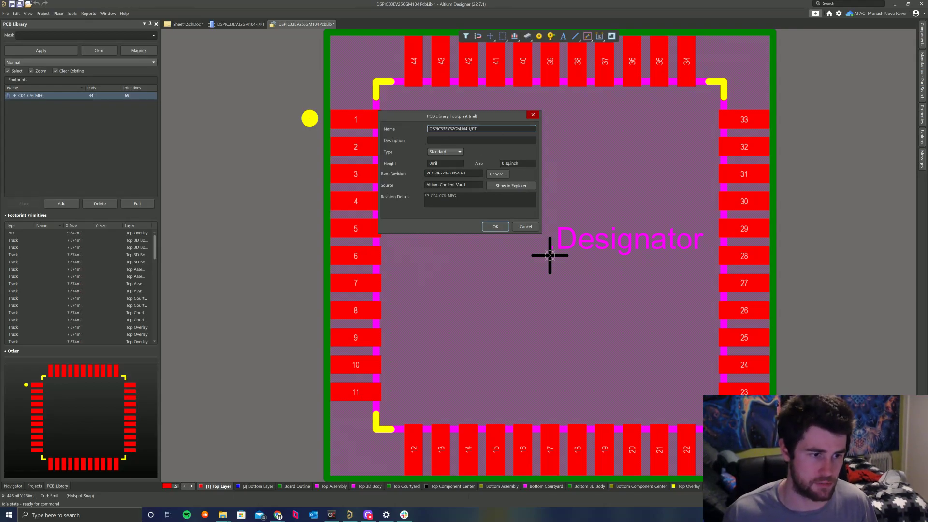
left_click(429, 140)
type("DSPIC33EV32GM104-I/PT")
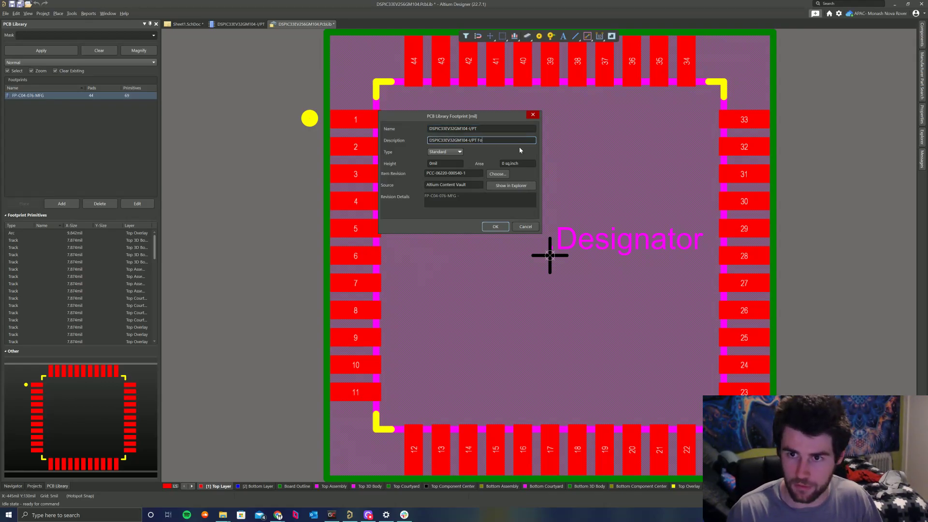
type("Footprint")
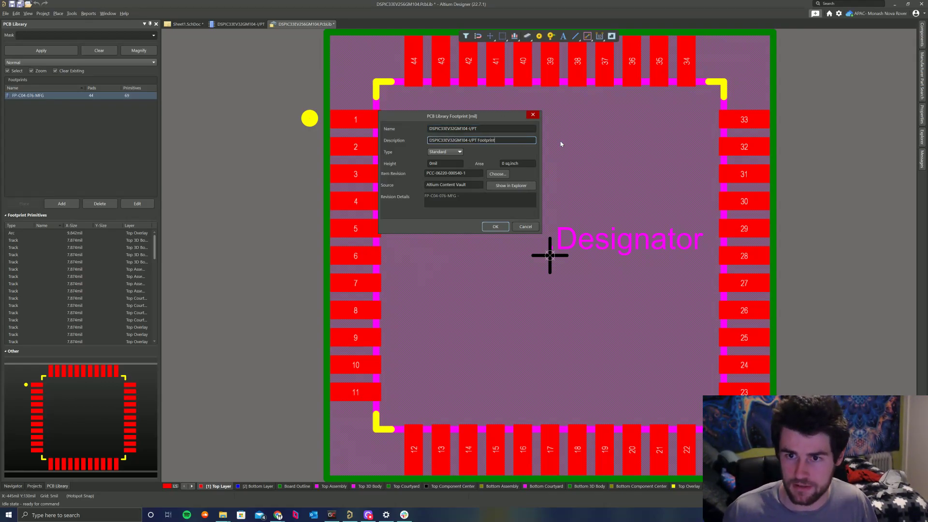
left_click(495, 227)
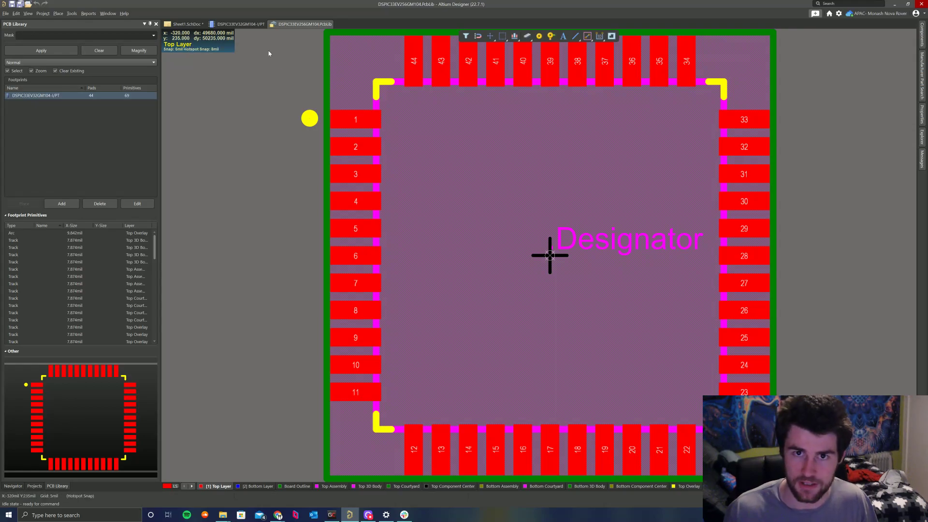
Return to the DSPIC33EV32GM104-I/PT component document and show the workspace Explorer widened to list the Footprints folder's contents
left_click(248, 24)
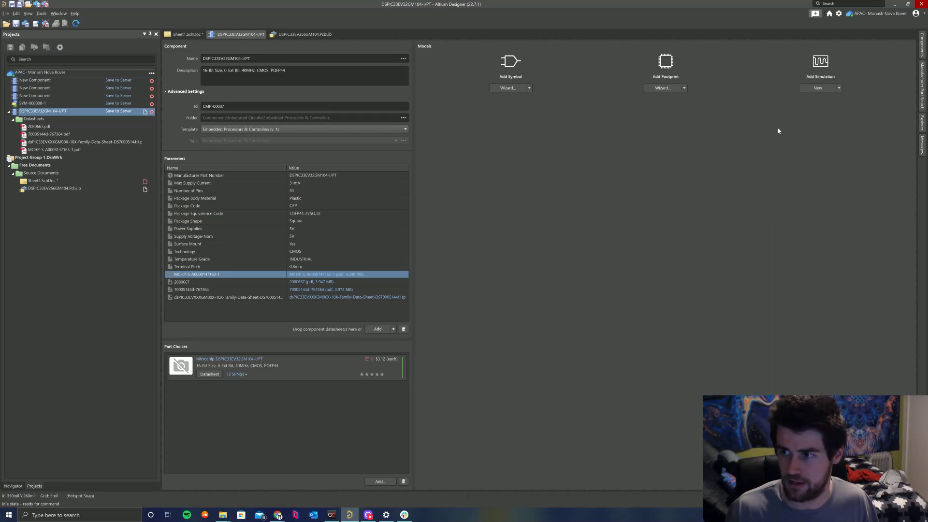
left_click(924, 123)
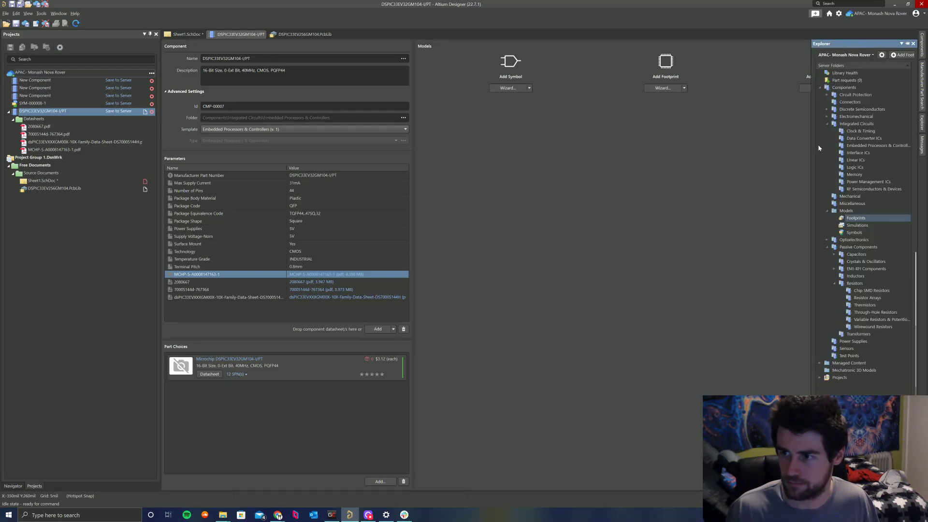
left_click_drag(811, 144, 412, 148)
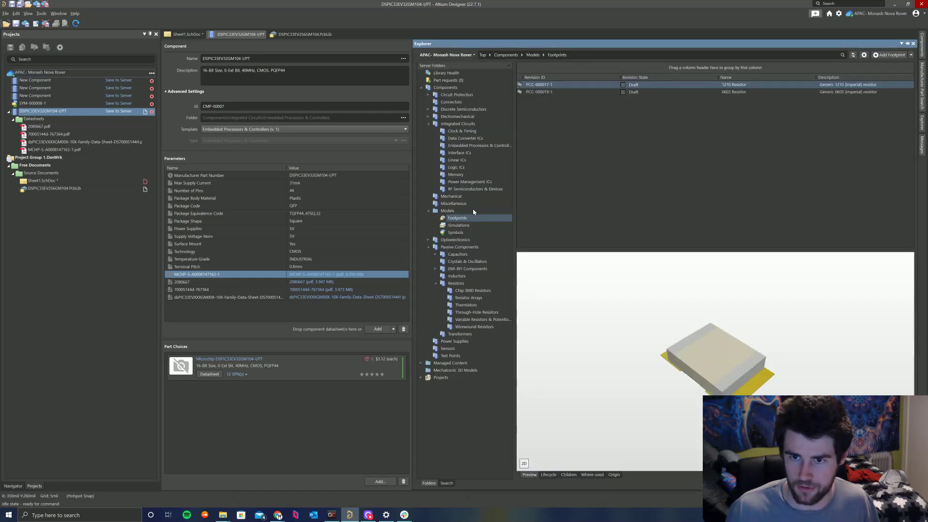
Start an upload in the workspace's Footprints folder with DSPIC33EV256GM104.PcbLib as its source file
left_click(610, 117)
right_click(702, 139)
left_click(720, 156)
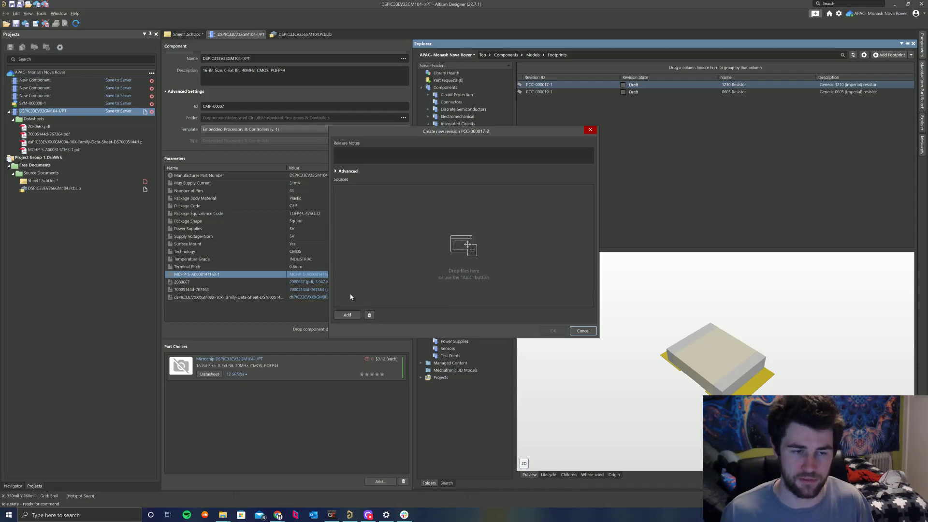
left_click(347, 315)
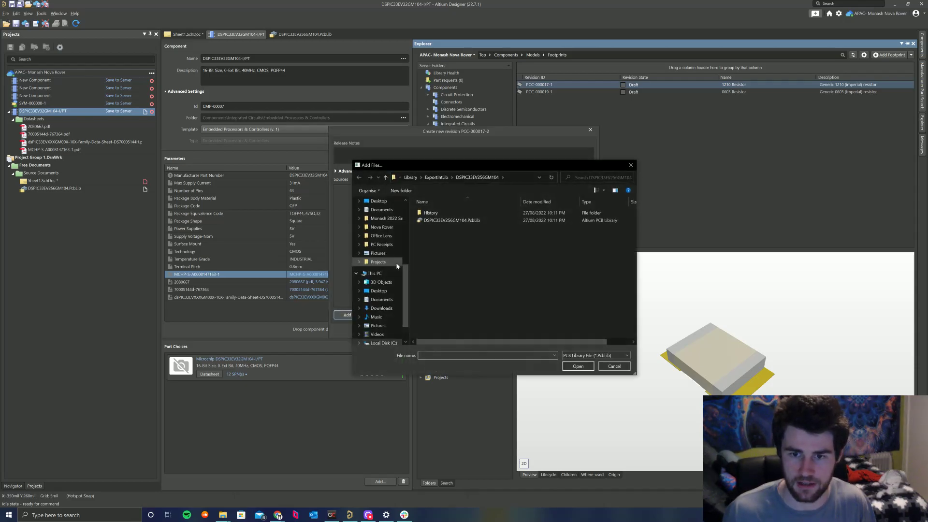
left_click(454, 220)
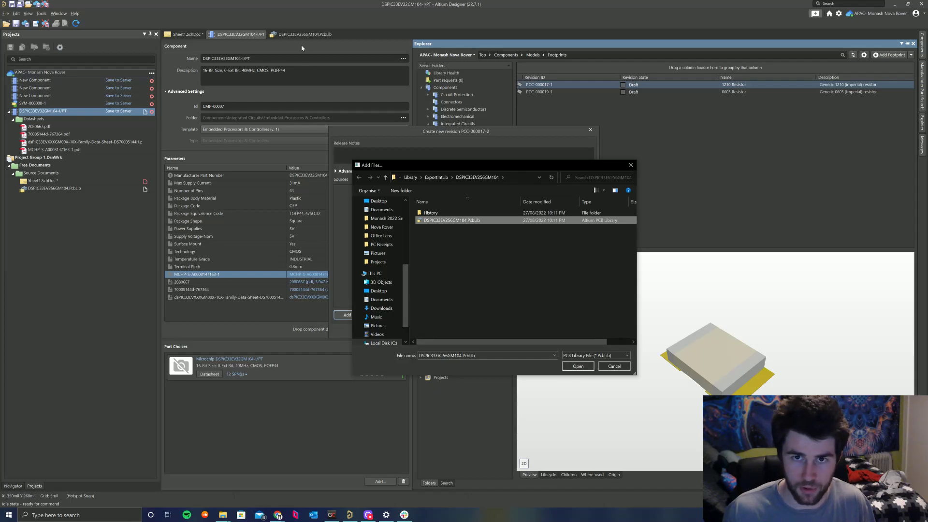
left_click(578, 366)
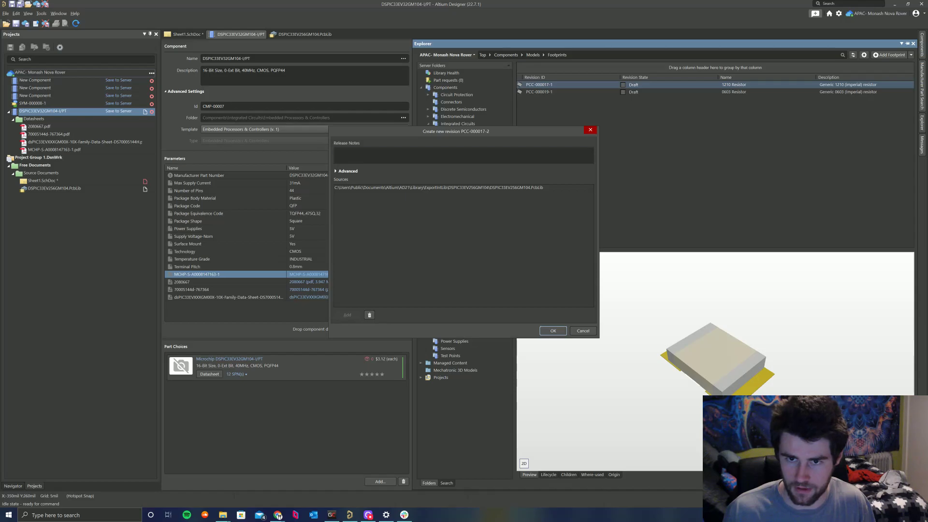
Enter "Initial Release" as the release notes and import the footprint library with the default settings
type("Init")
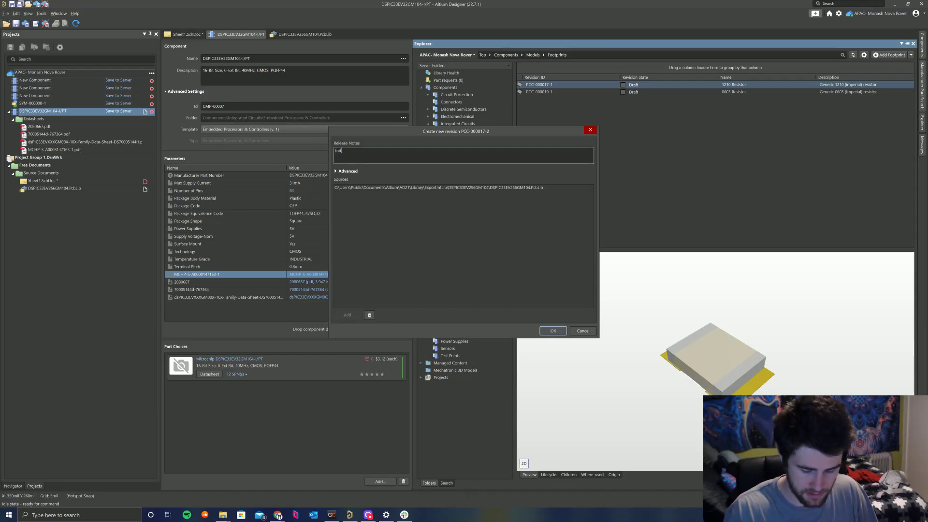
type("ial Release")
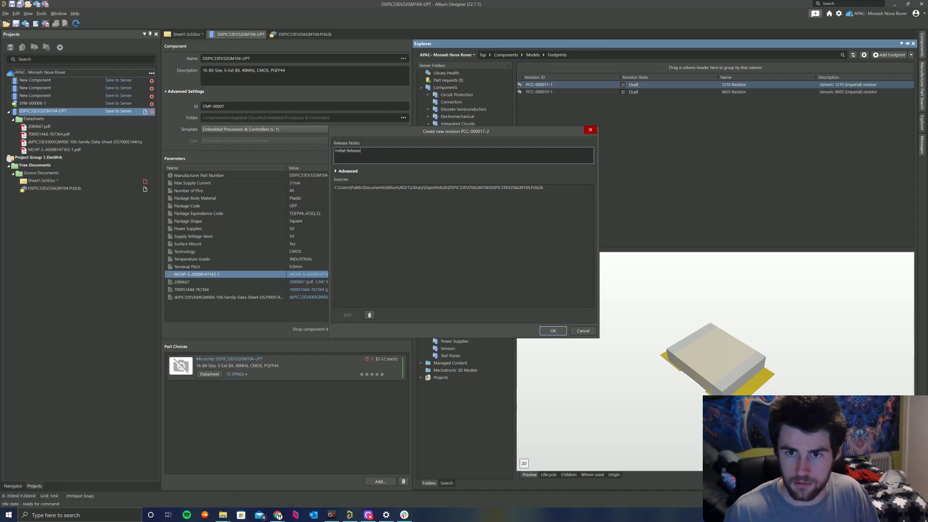
left_click(560, 333)
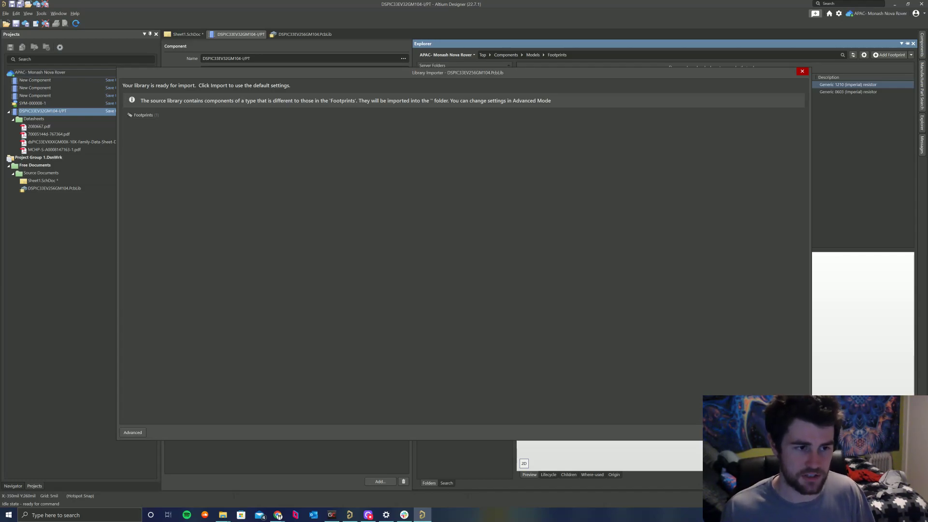
left_click(771, 432)
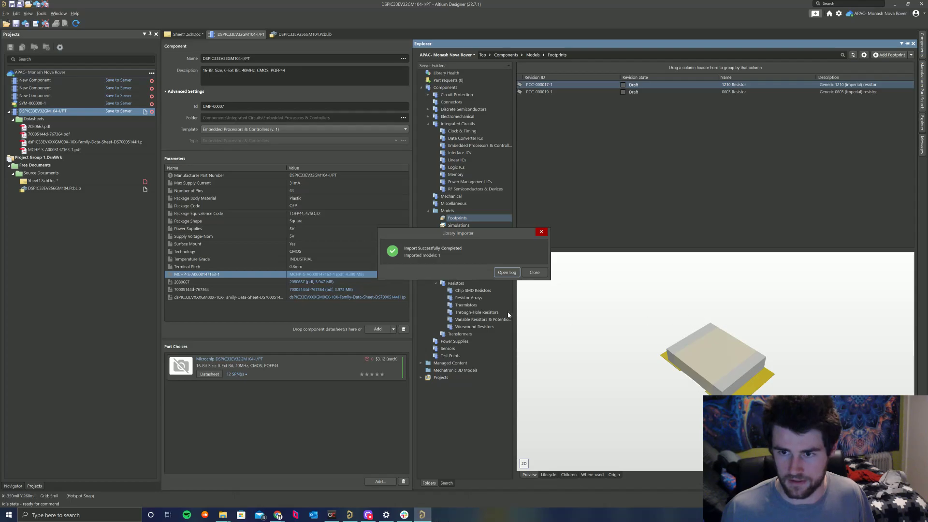
key("Escape")
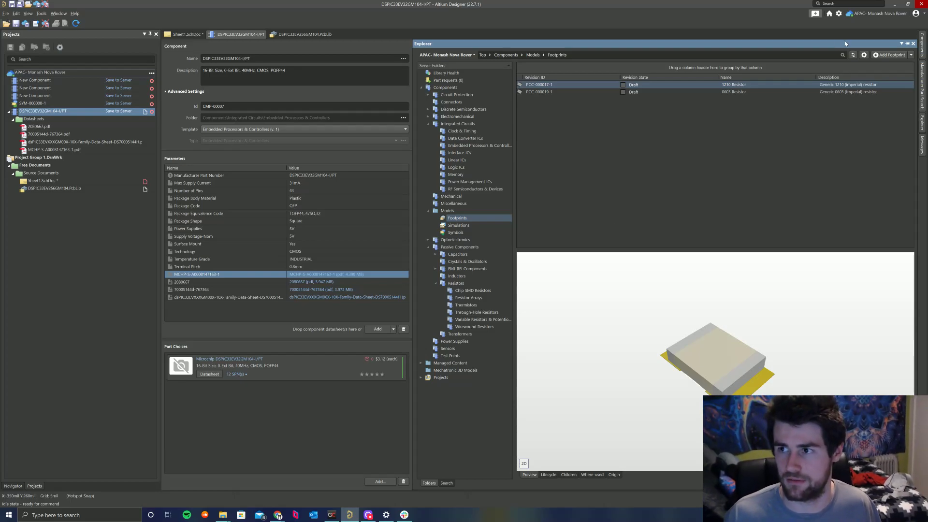
Refresh the Footprints folder and preview the imported DSPIC33EV32GM104-I/PT footprint in 2D and 3D
left_click(853, 56)
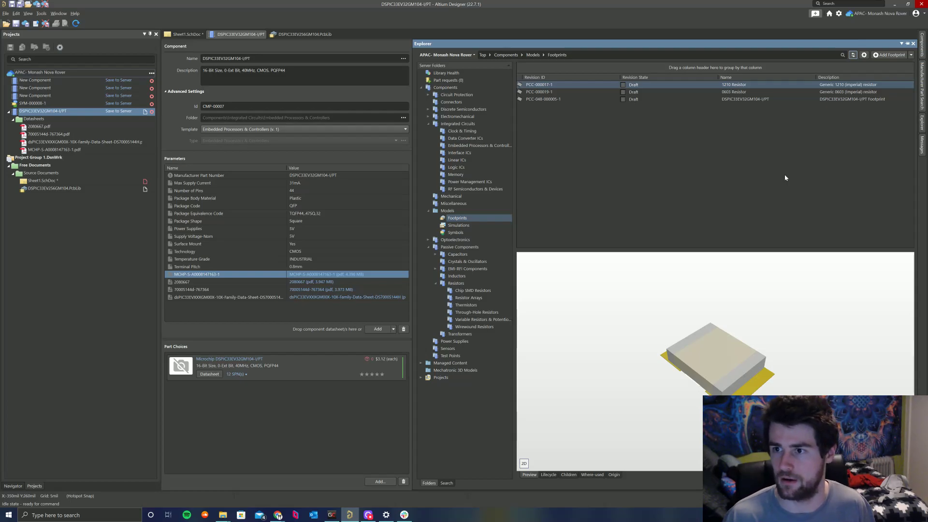
left_click(748, 99)
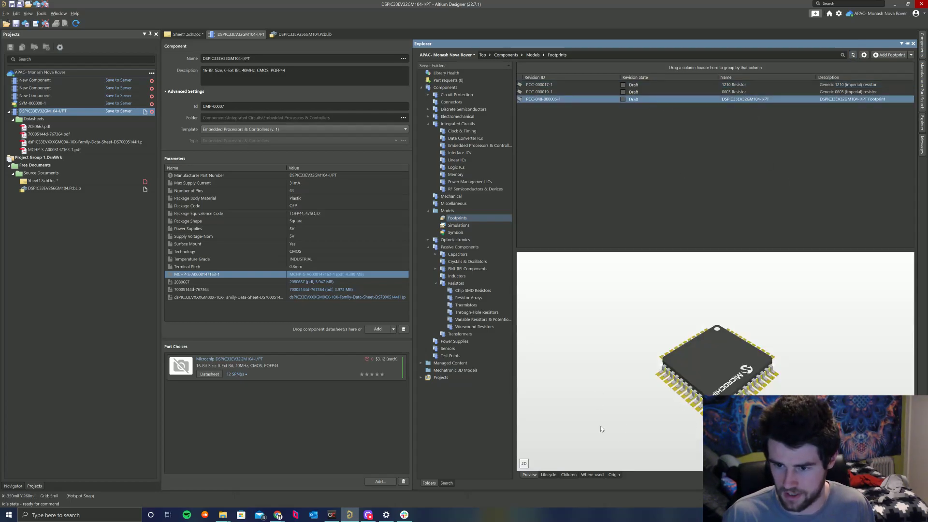
left_click(524, 464)
left_click(525, 464)
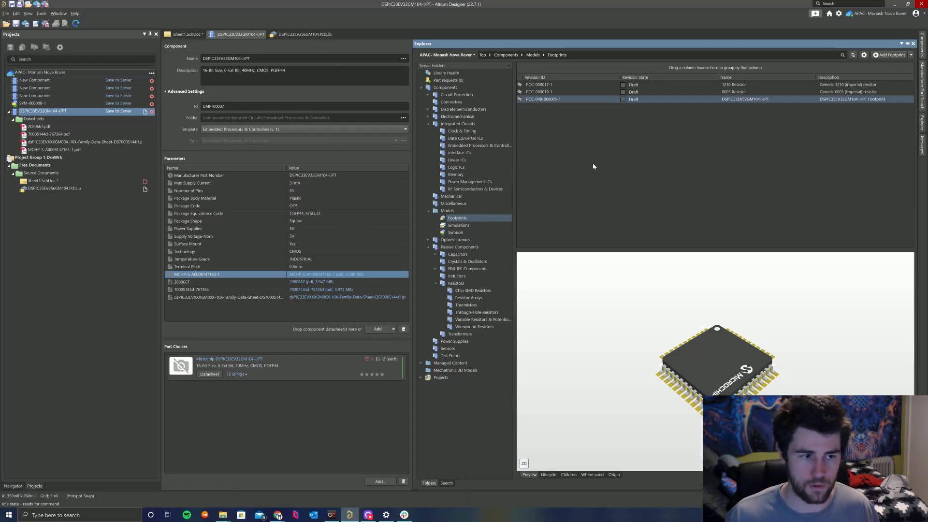
Start a new symbol item named DSPIC33EV32GM104-I/PT in the workspace's Symbols folder
left_click(455, 232)
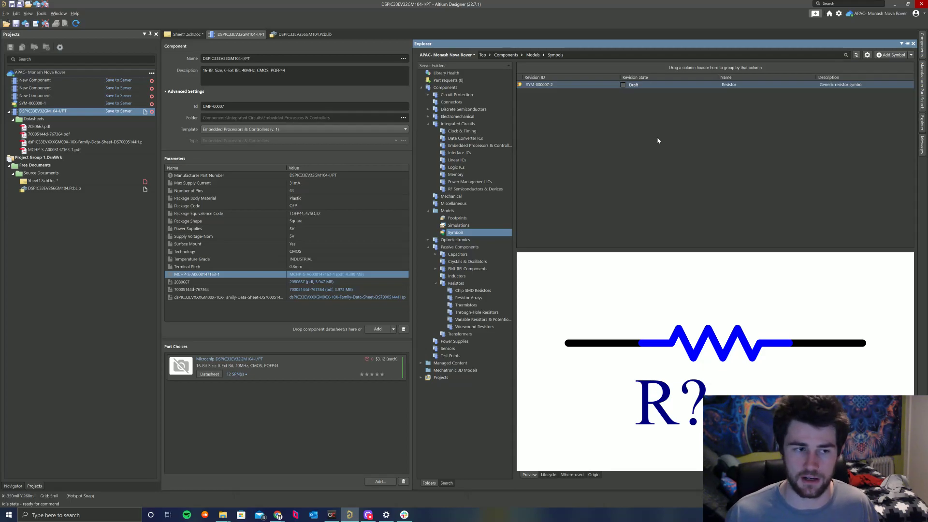
right_click(616, 125)
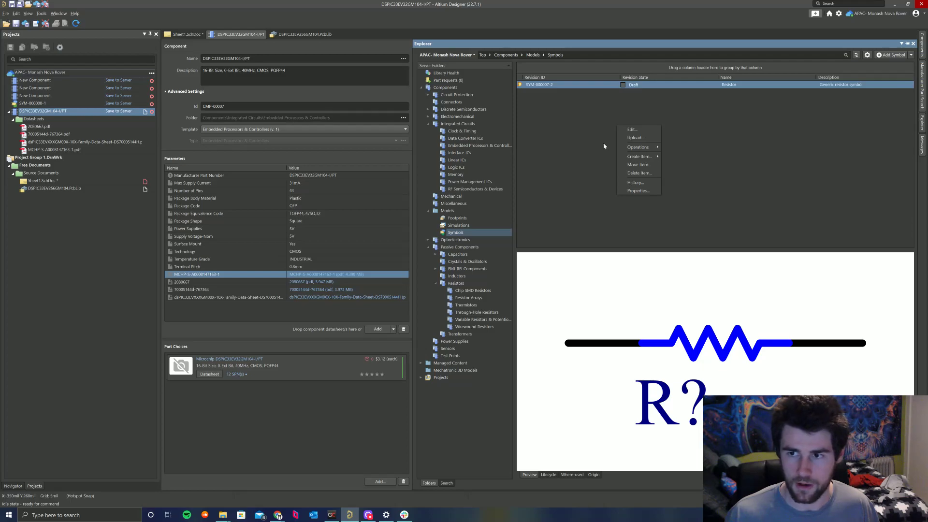
left_click(676, 112)
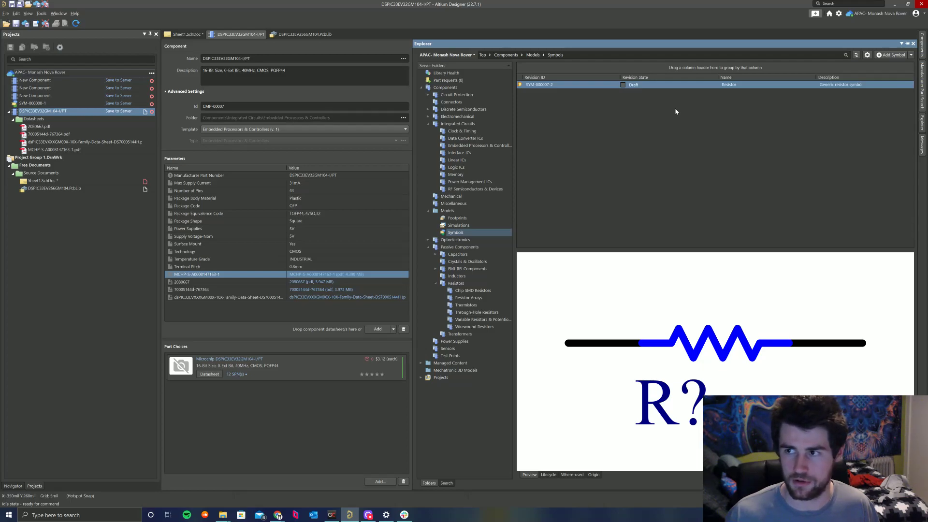
left_click(892, 55)
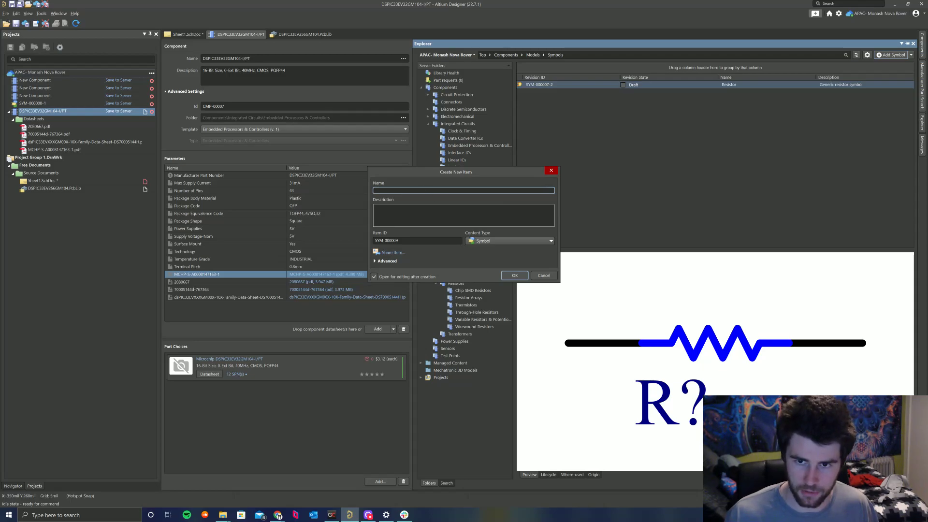
type("DSPIC33EV32GM104-I/PT")
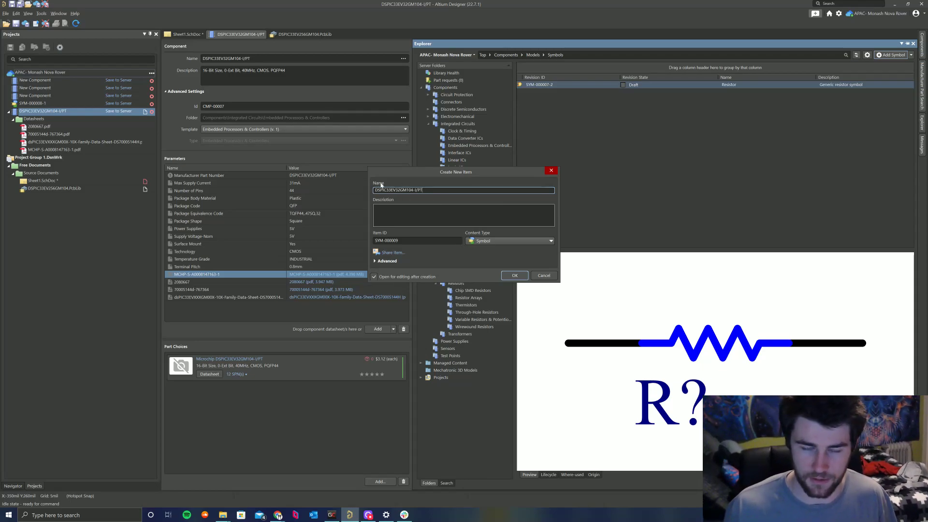
key("Tab")
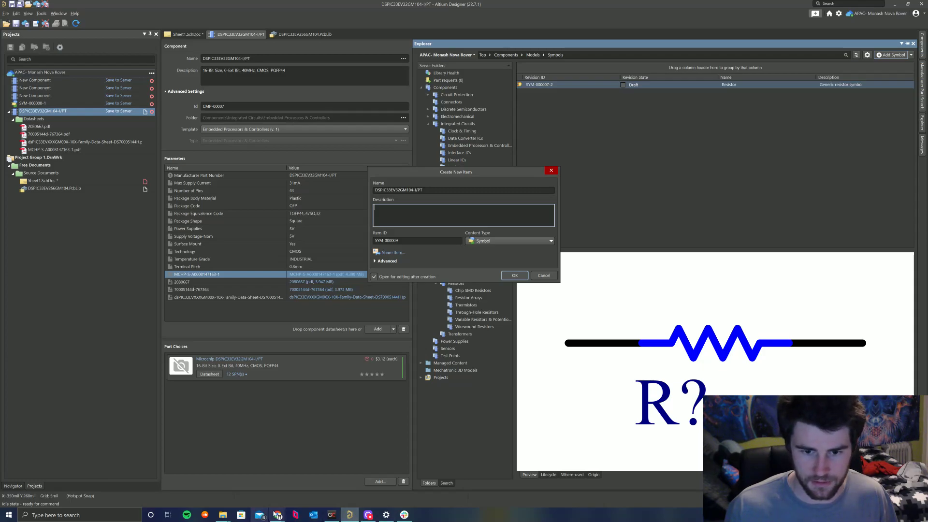
Copy "16-bit MCU/DSC, 32 KB, 4096 Bytes, 70 MHz, 4.5 to 5.5V, TQFP-44" from the Octopart page as the description and create the symbol
mouse_move(278, 515)
left_click(311, 491)
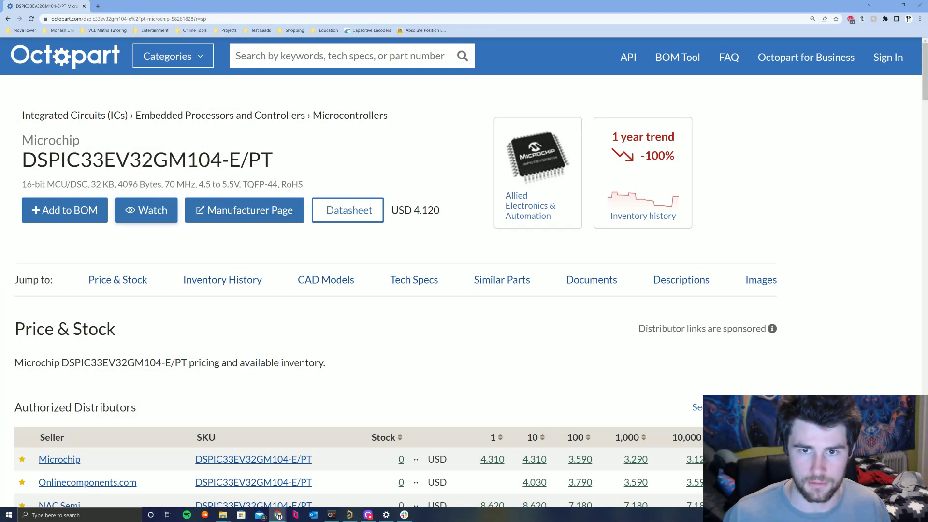
mouse_move(279, 184)
left_mouse_down()
mouse_move(26, 184)
mouse_move(279, 184)
left_mouse_up()
key("ctrl+c")
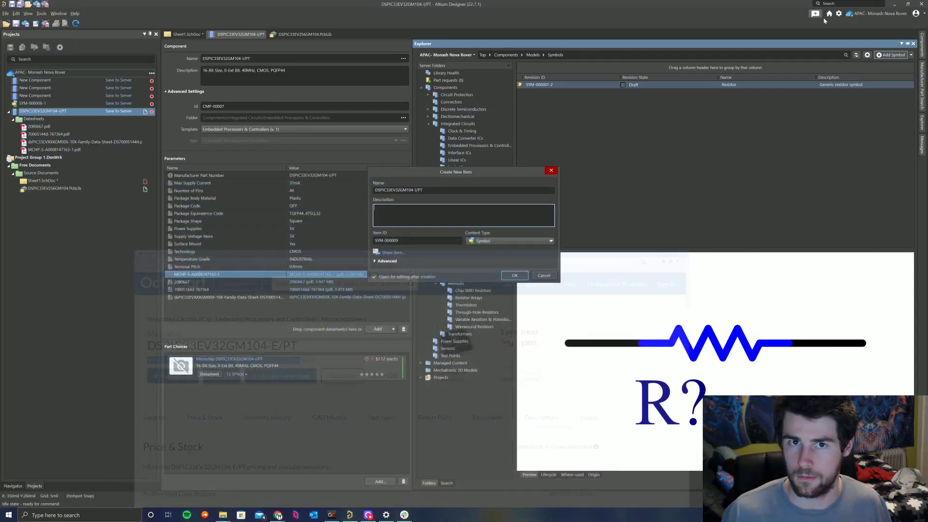
left_click(886, 5)
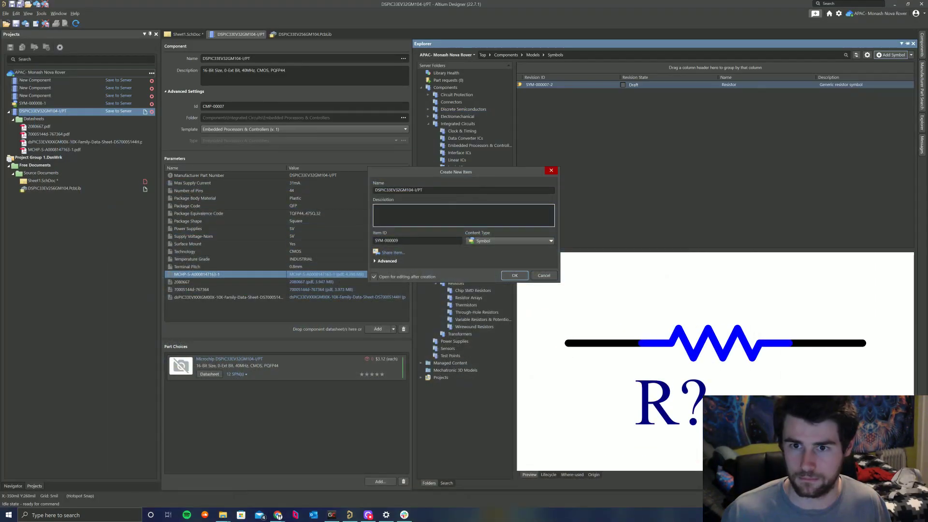
key("ctrl+v")
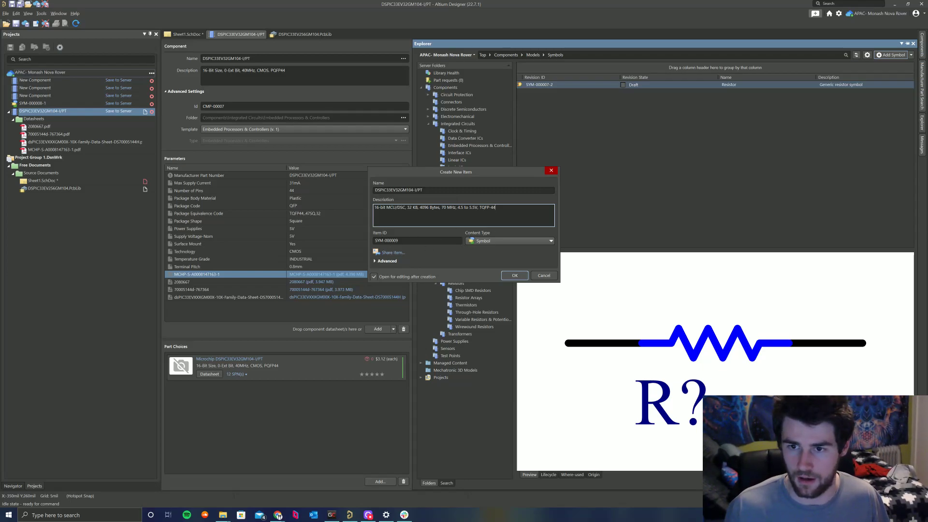
left_click(387, 261)
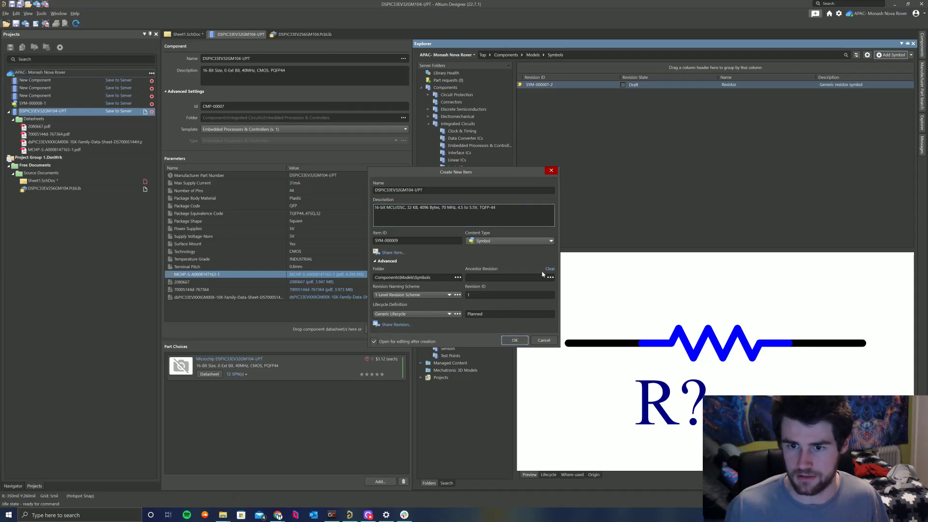
left_click(514, 341)
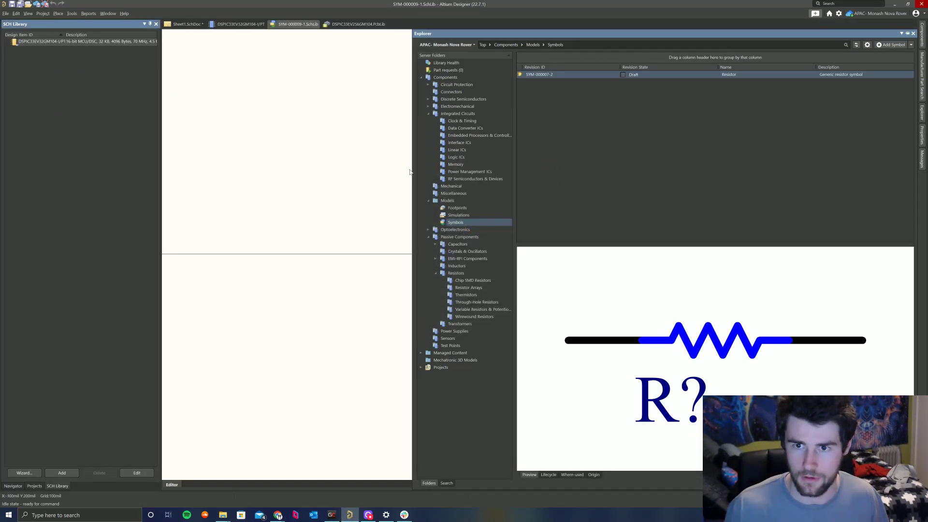
Uncover the blank symbol sheet and open the exported schematic library DSPIC33EV256GM104.SchLib from its File Explorer folder
left_click_drag(413, 166, 635, 191)
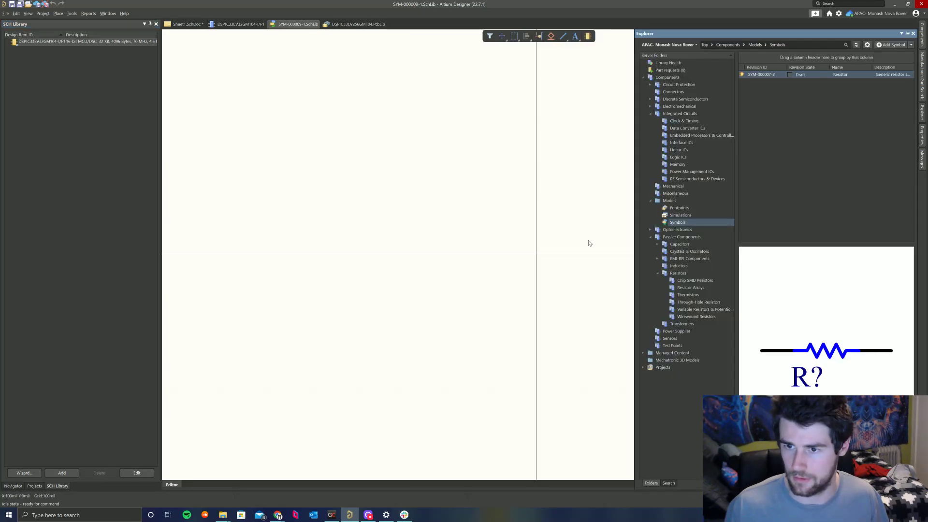
scroll(555, 261, "down", 2)
scroll(554, 242, "up", 1)
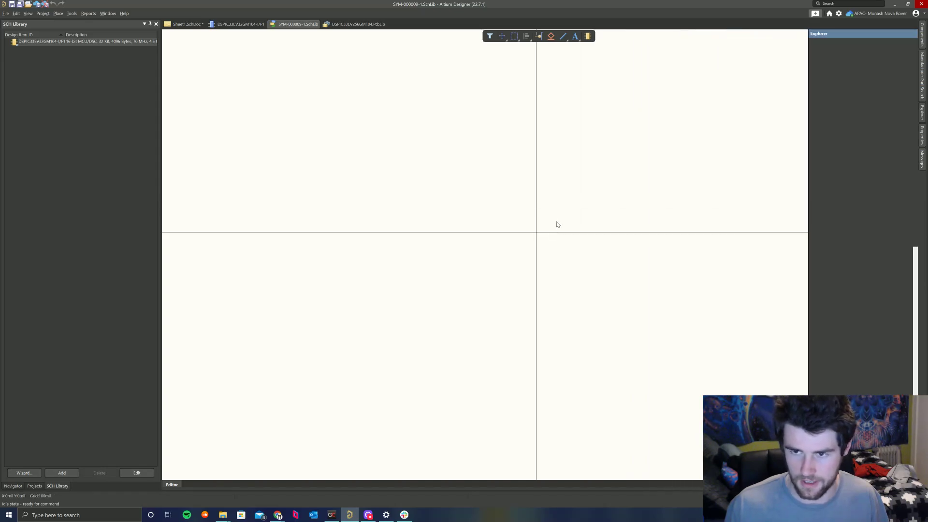
scroll(687, 195, "left", 1)
scroll(759, 190, "up", 3)
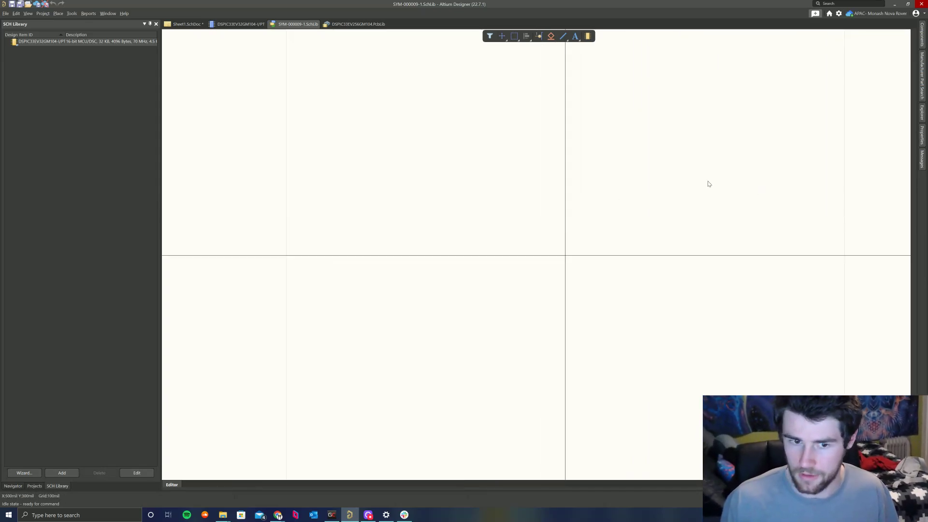
mouse_move(224, 515)
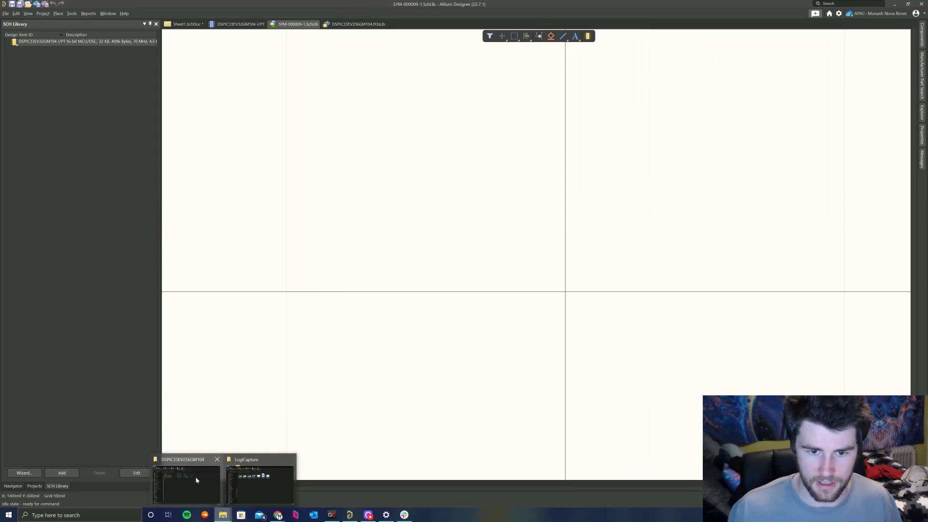
left_click(195, 477)
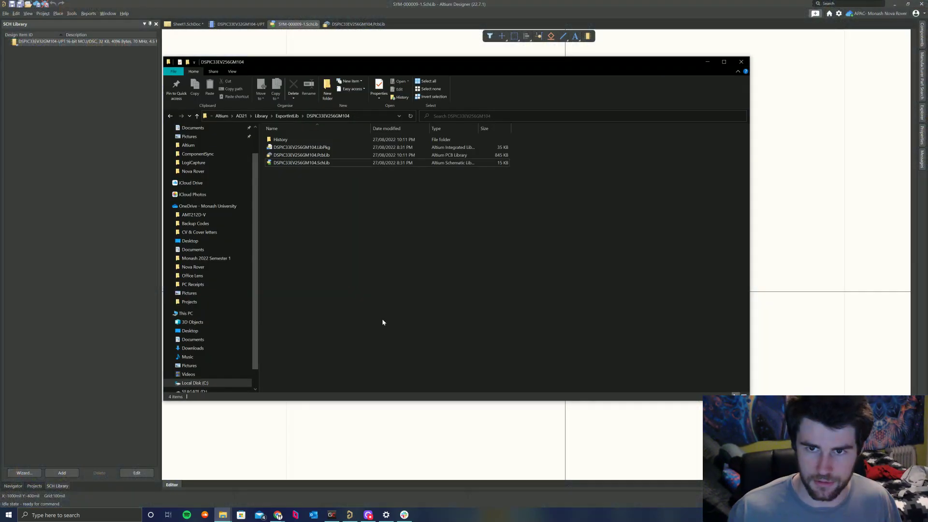
left_click(319, 163)
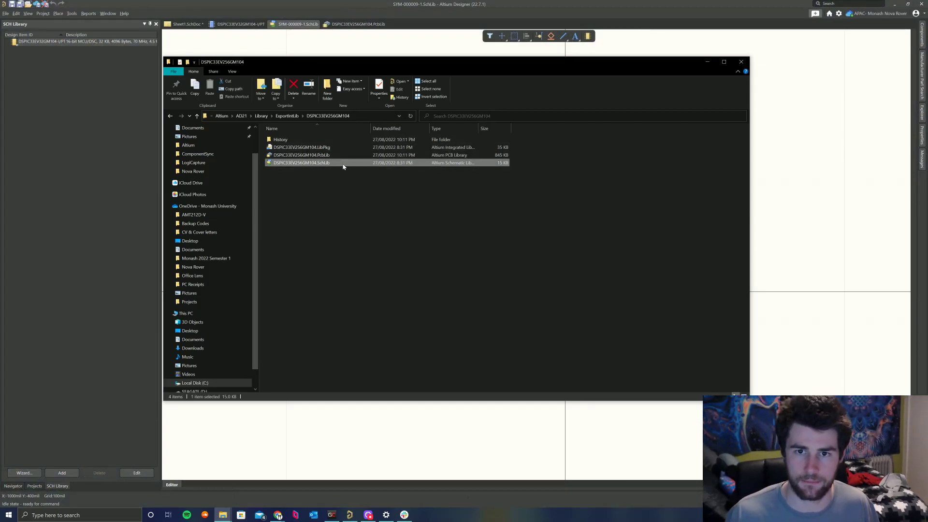
double_click(295, 163)
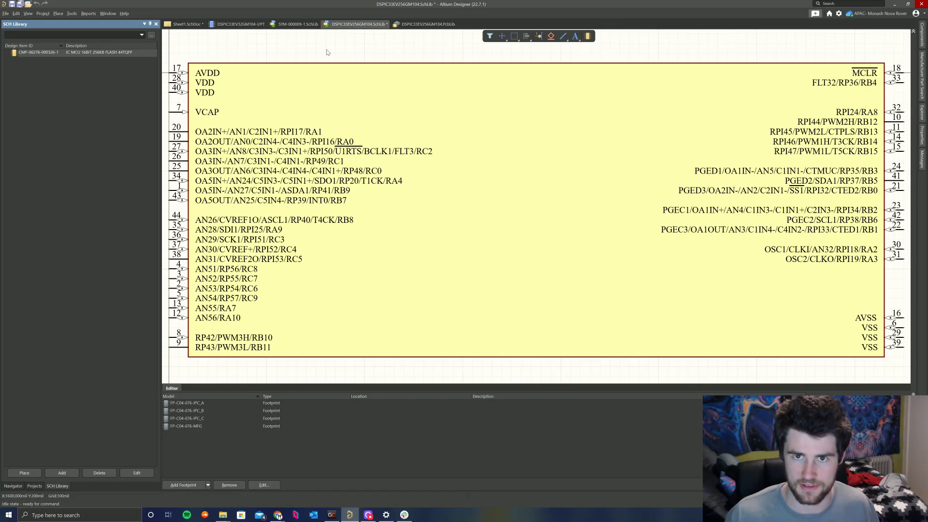
Select the entire microcontroller symbol, body and all pins, in DSPIC33EV256GM104.SchLib and copy it
scroll(384, 95, "down", 2, "ctrl")
scroll(415, 115, "up", 2)
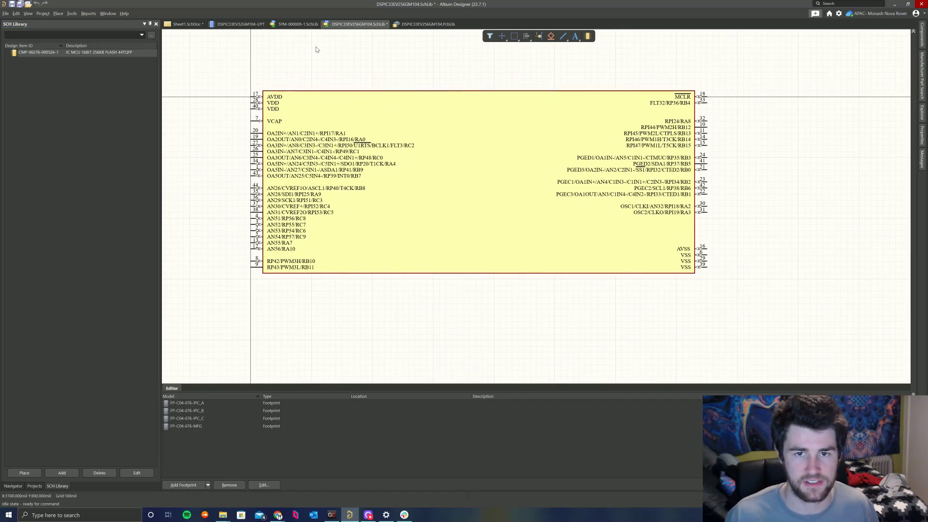
left_click_drag(218, 60, 765, 318)
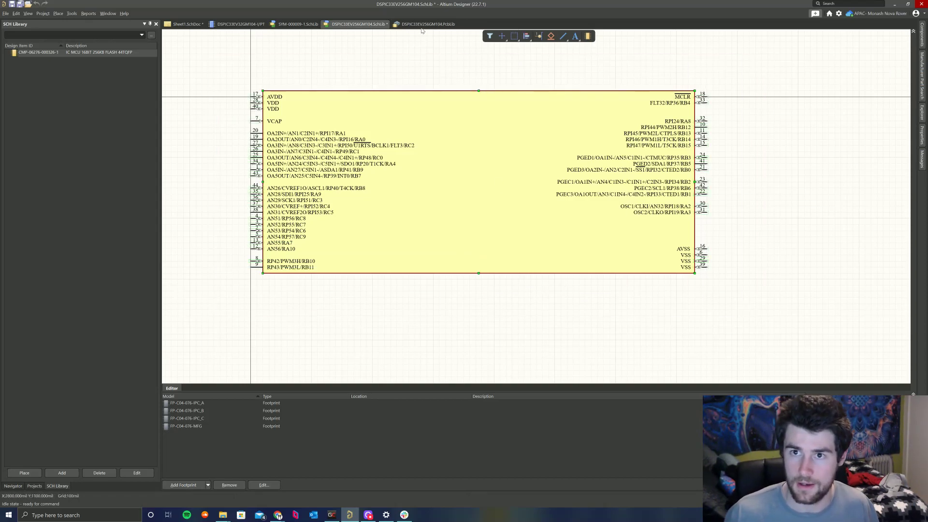
Paste the copied microcontroller symbol into the blank SYM-000009-1 symbol sheet, with the outer end of its AVDD pin at the origin
left_click(297, 24)
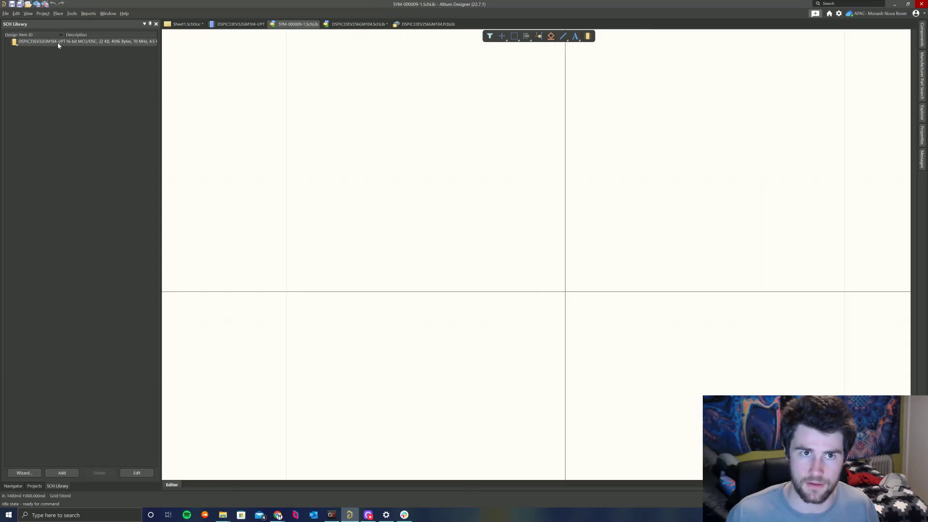
scroll(677, 251, "down", 2, "ctrl")
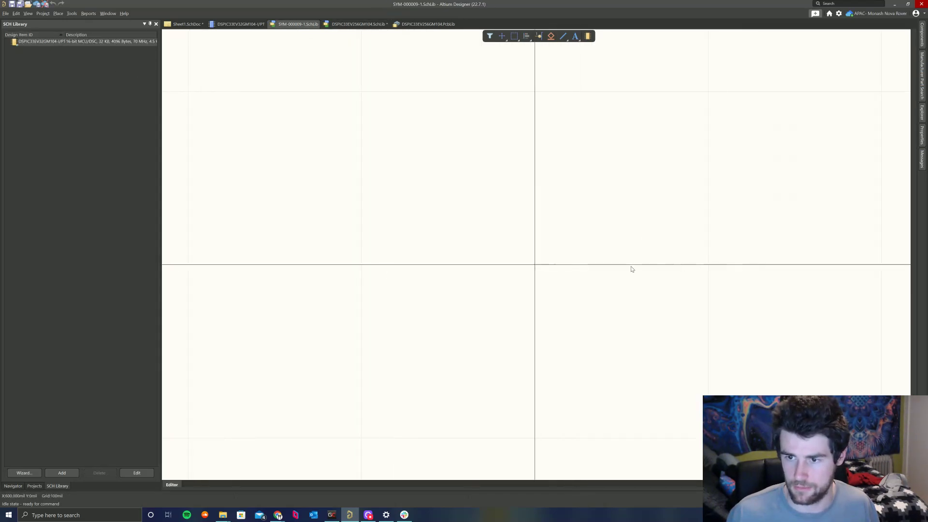
key("ctrl+v")
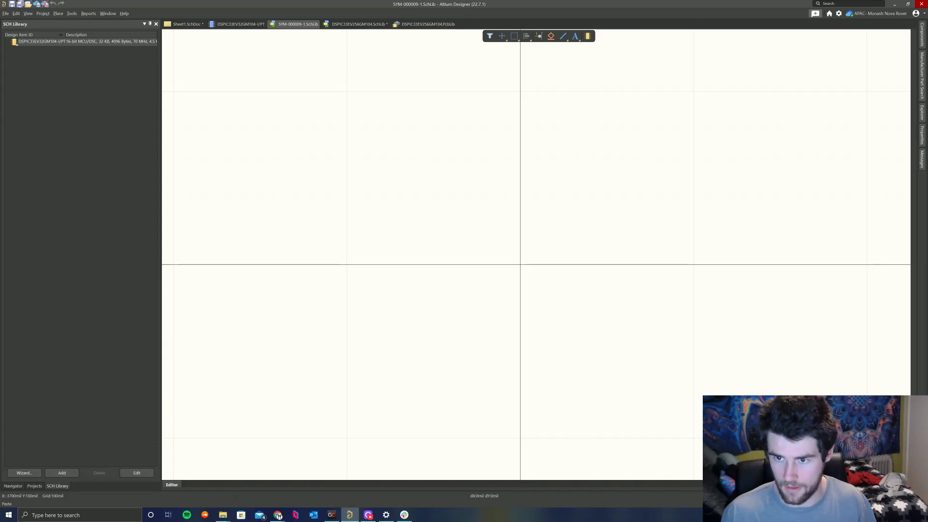
scroll(383, 244, "down", 2, "ctrl")
scroll(384, 243, "up", 1, "ctrl")
scroll(389, 280, "up", 1, "ctrl")
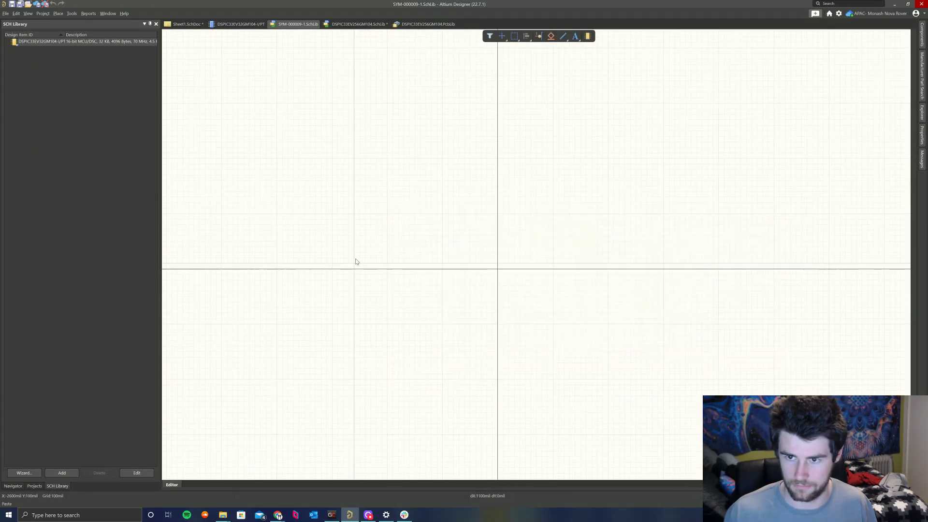
left_click(474, 330)
scroll(588, 263, "right", 2, "shift")
scroll(516, 324, "up", 2, "ctrl")
scroll(517, 324, "down", 3, "ctrl")
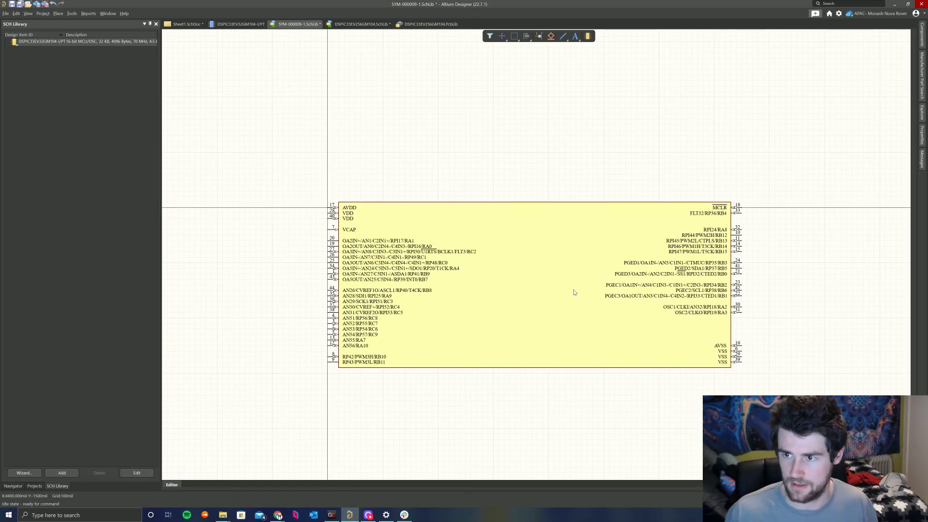
scroll(576, 292, "up", 1, "ctrl")
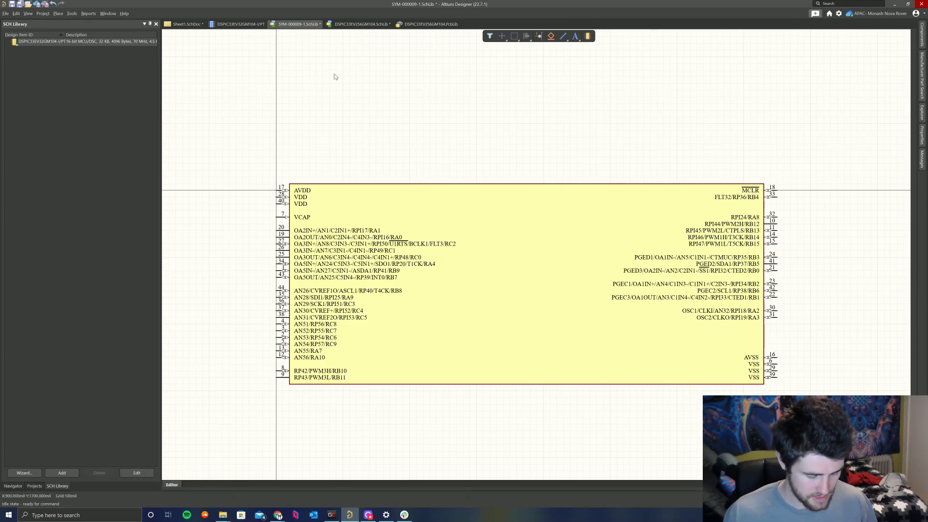
Save the symbol and release it to the server with "Initial Release" as the release notes, keeping its name and description
key("ctrl+s")
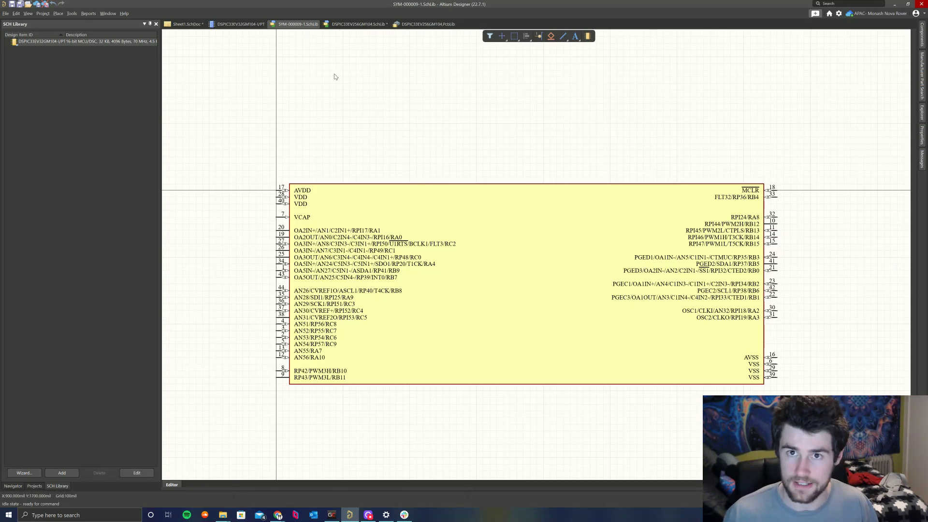
left_click(36, 4)
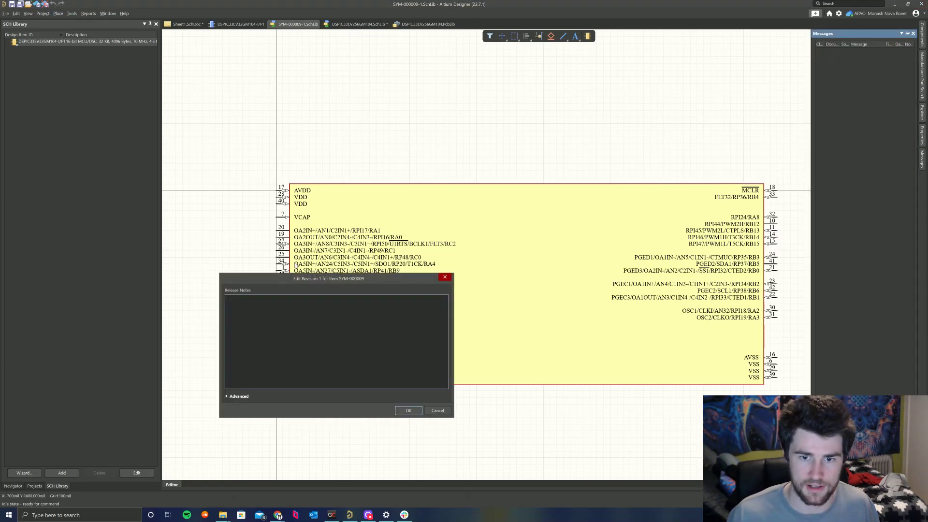
left_click_drag(382, 278, 505, 119)
type("Init")
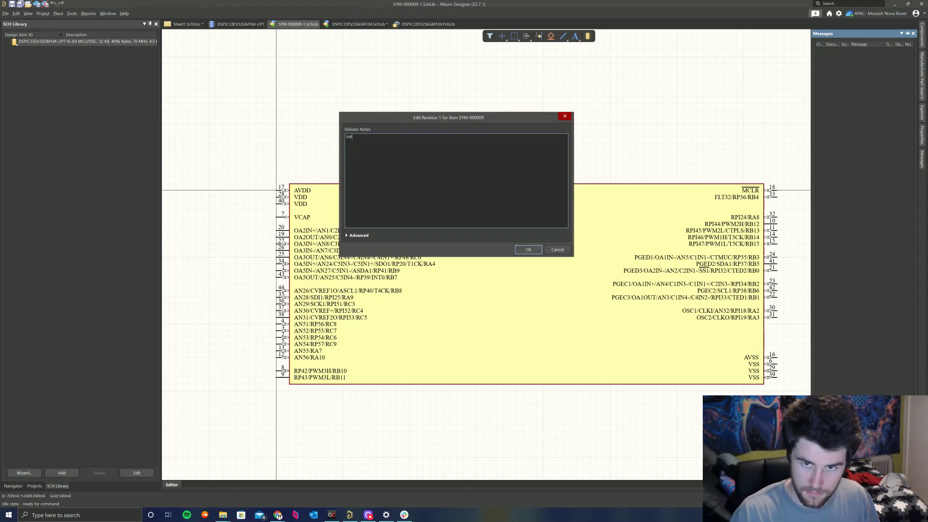
type("ial Release")
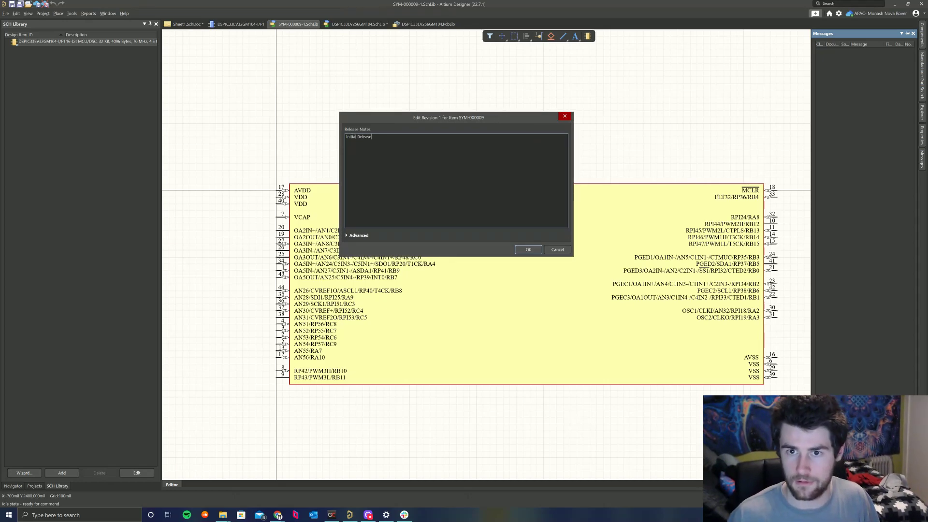
left_click(361, 236)
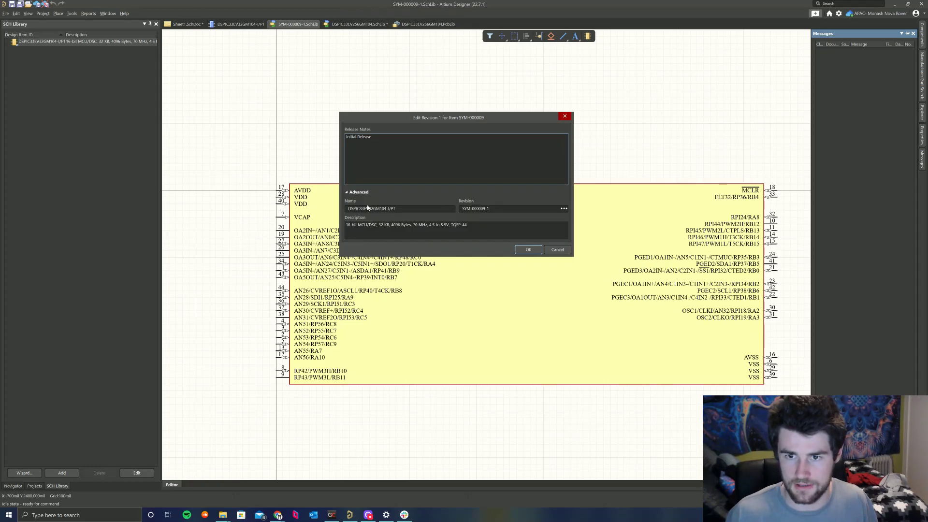
left_click(529, 250)
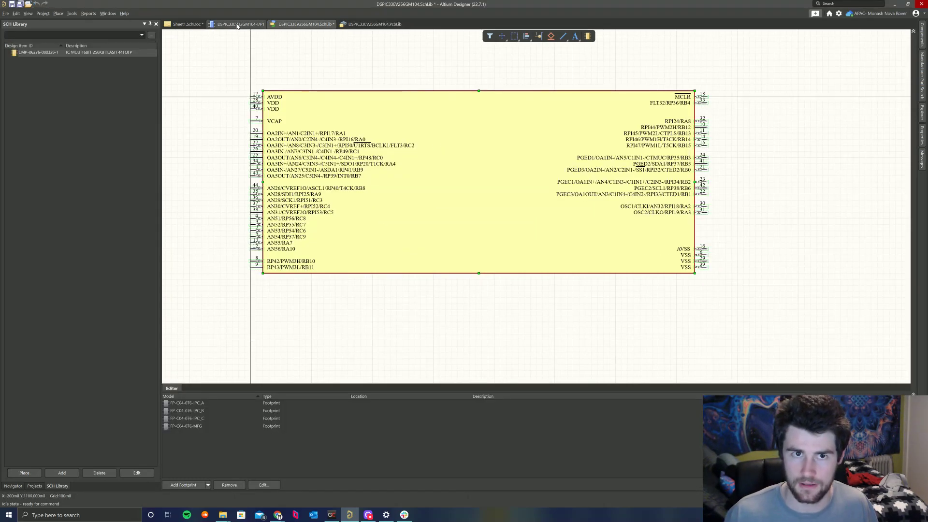
Reopen the workspace Explorer and widen it to show the Symbols folder's contents
left_click(922, 114)
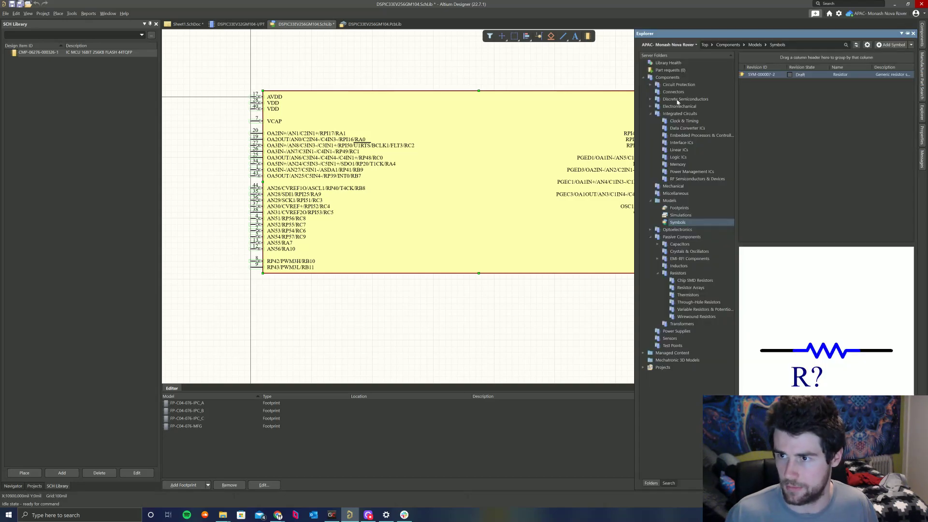
left_click_drag(635, 99, 360, 101)
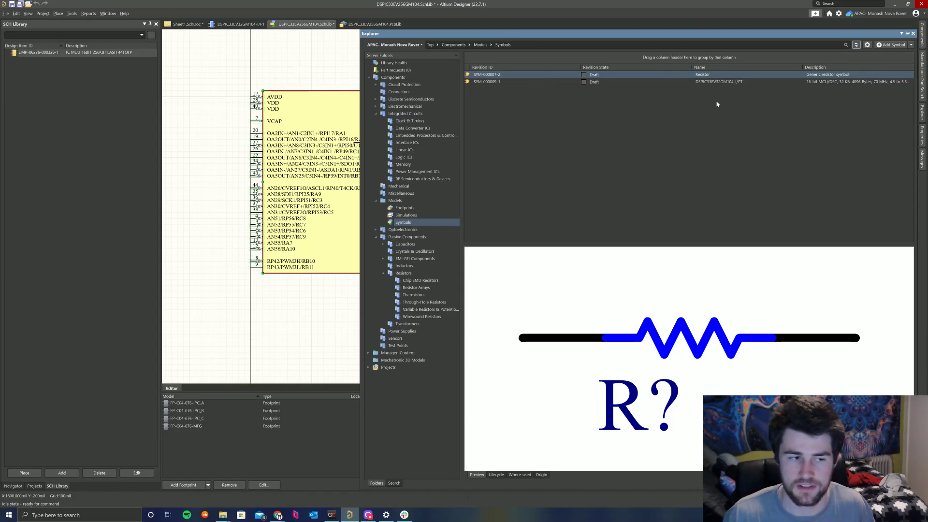
Preview the DSPIC33EV32GM104-I/PT symbol in the workspace Symbols folder and open it for editing
left_click(645, 82)
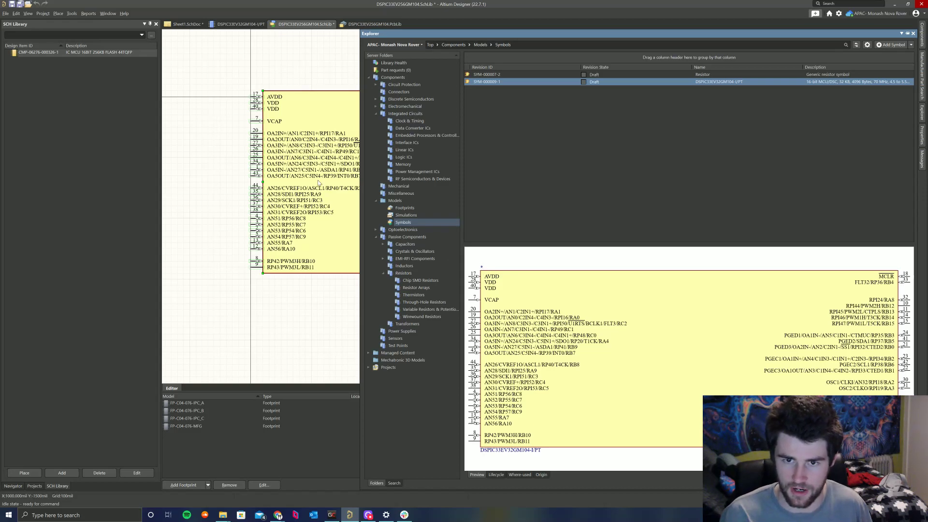
left_click(248, 63)
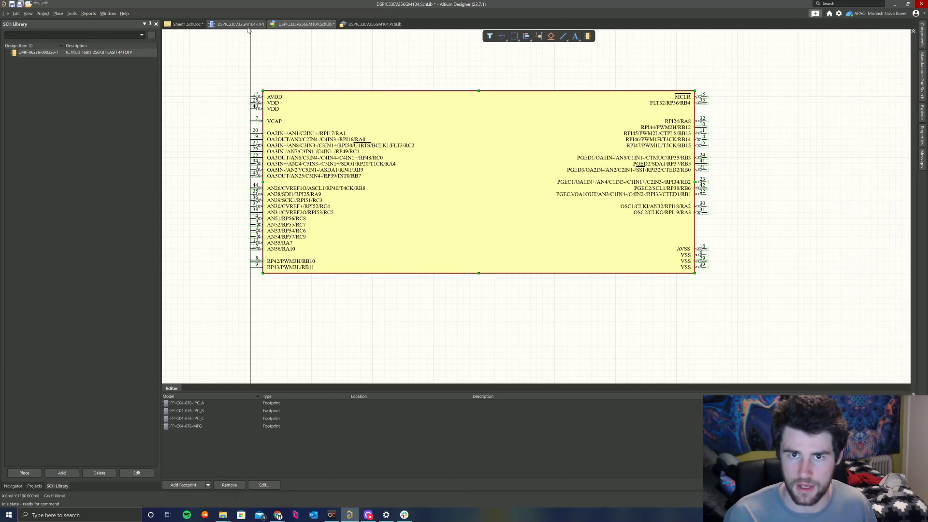
mouse_move(921, 115)
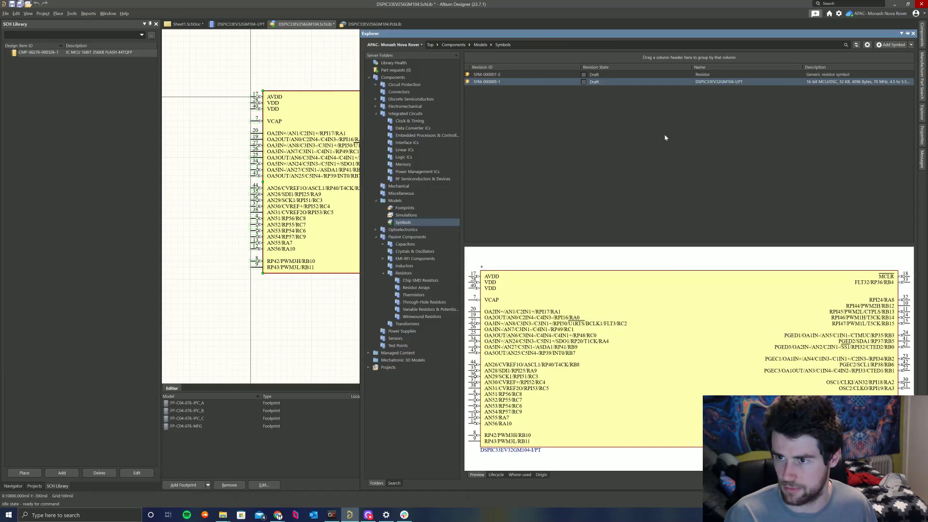
right_click(523, 85)
left_click(535, 93)
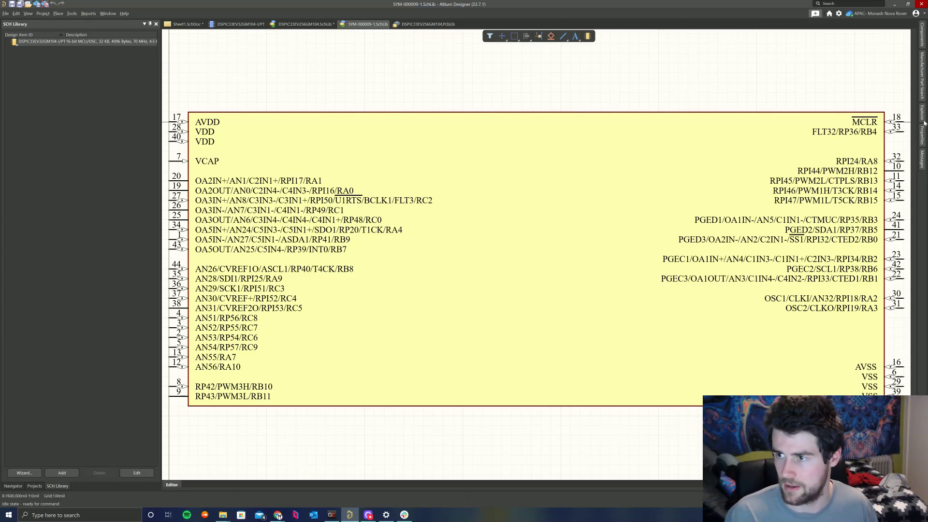
Set the microcontroller symbol's designator to "U?" in its properties
left_click(923, 136)
left_click_drag(812, 106, 569, 108)
left_click(636, 96)
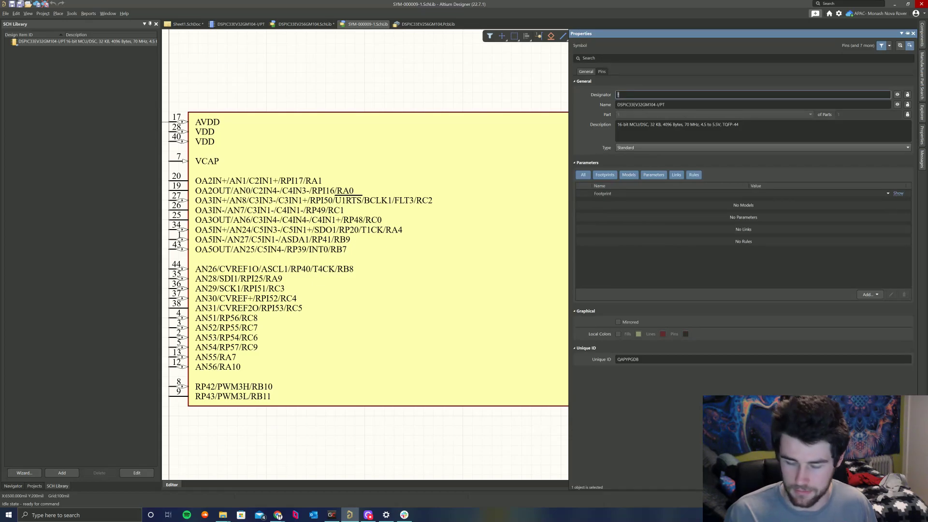
type("U")
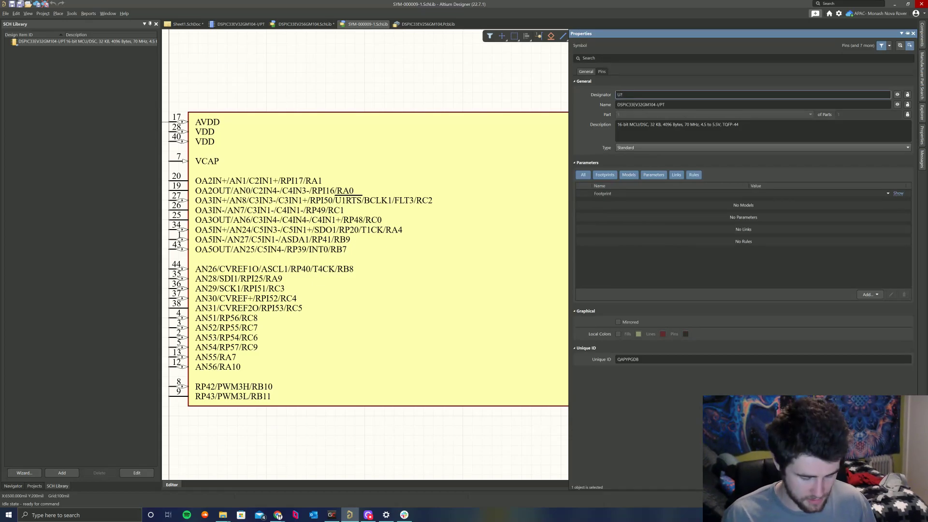
type("?")
left_click(437, 83)
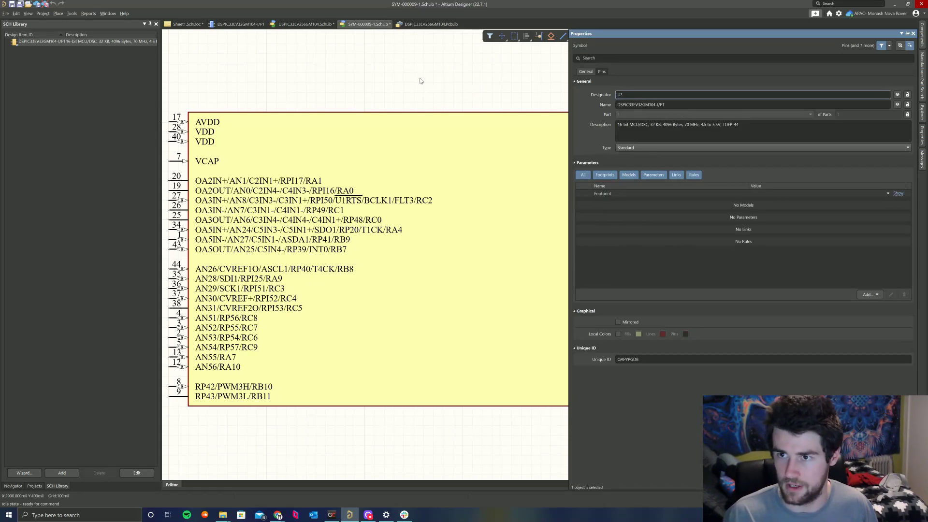
Save the edited symbol to the server as a new revision with the release notes "Component designator updated"
left_click(39, 3)
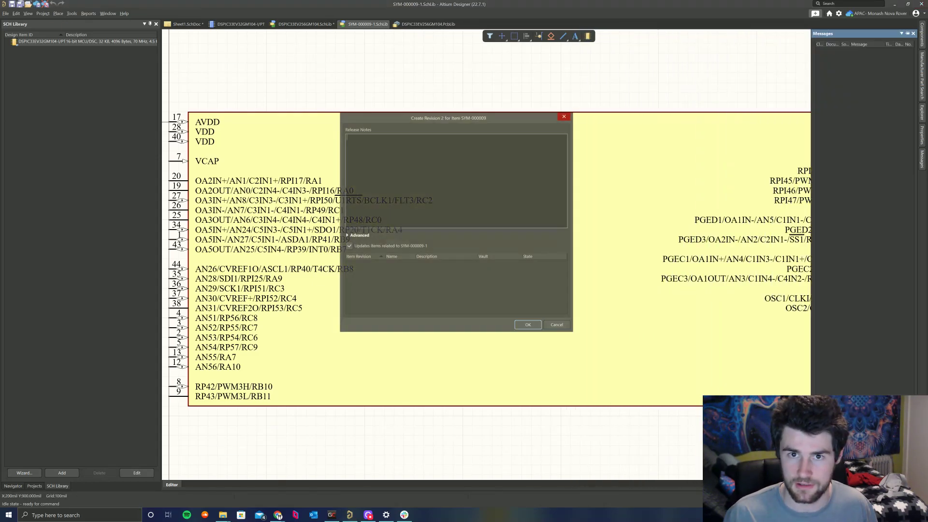
type("Componen")
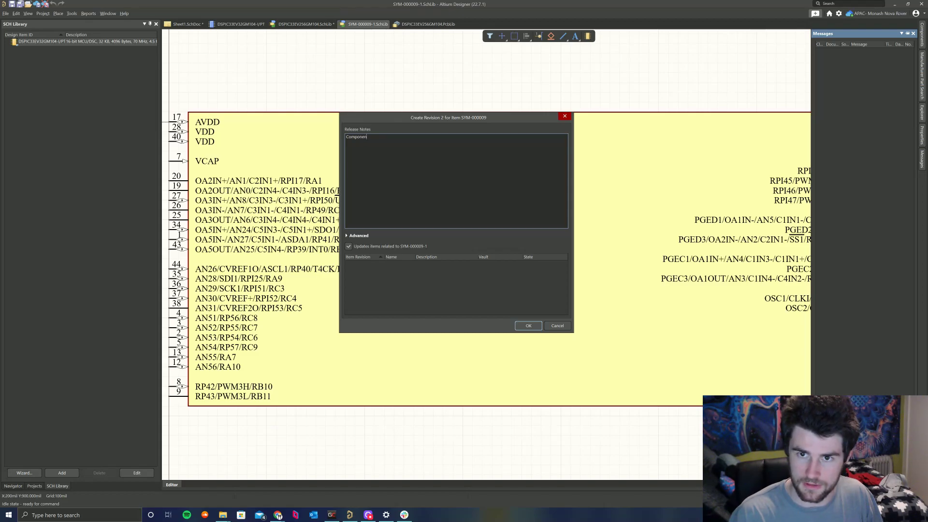
type("t designator updated")
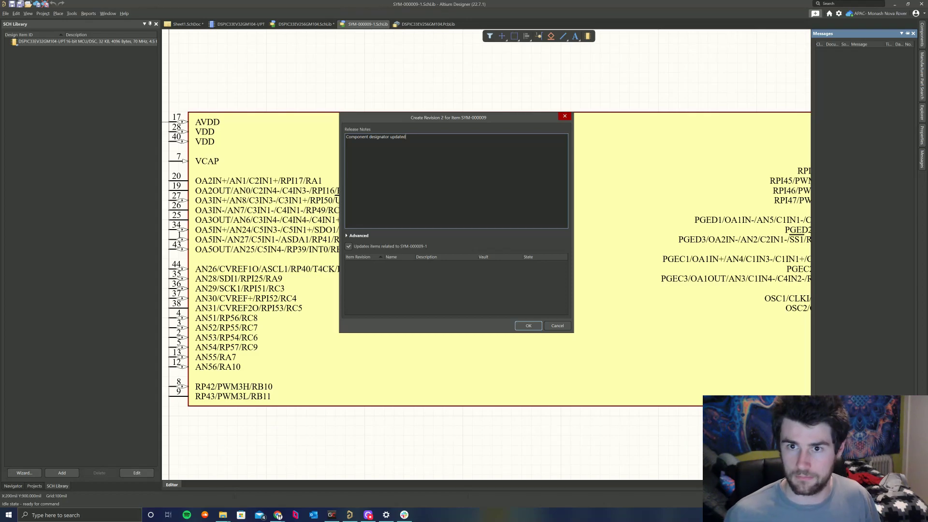
left_click(528, 327)
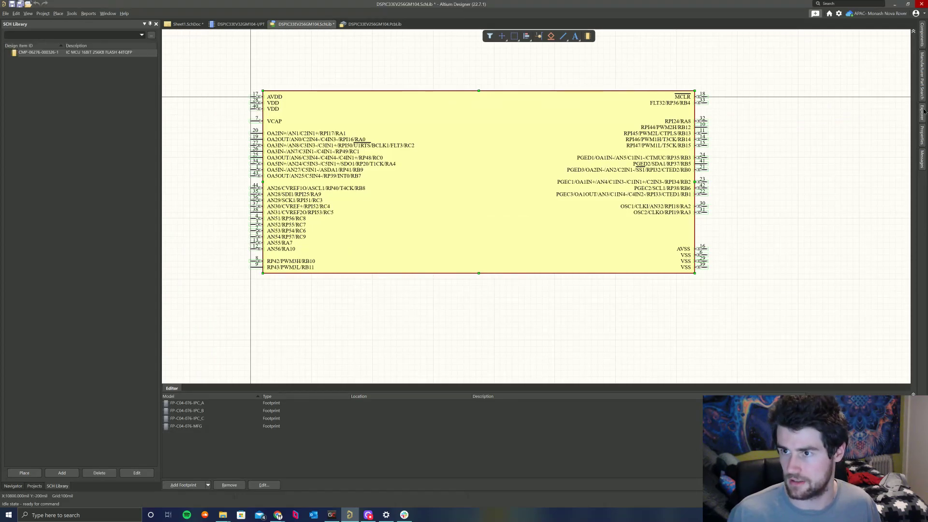
Check the previews of the microcontroller's revised symbol and its footprint in the workspace Explorer
left_click(923, 113)
left_click(857, 45)
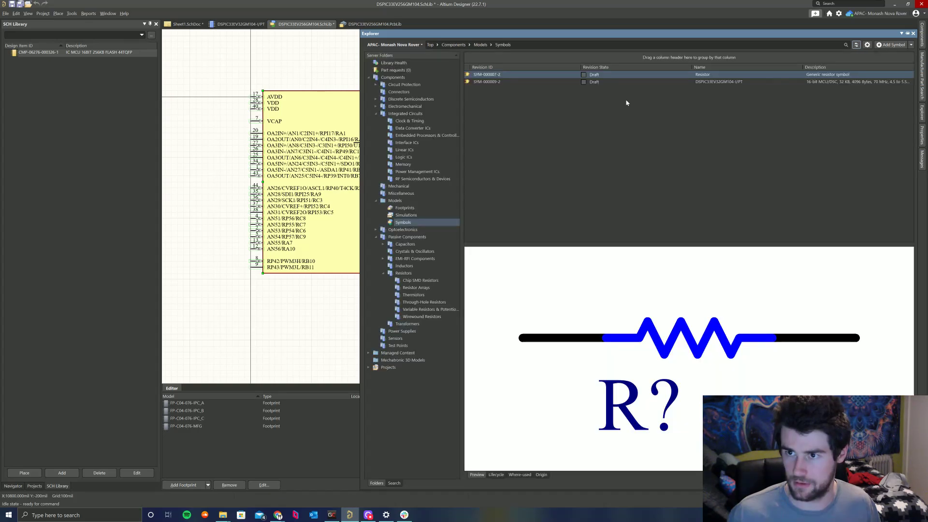
left_click(614, 82)
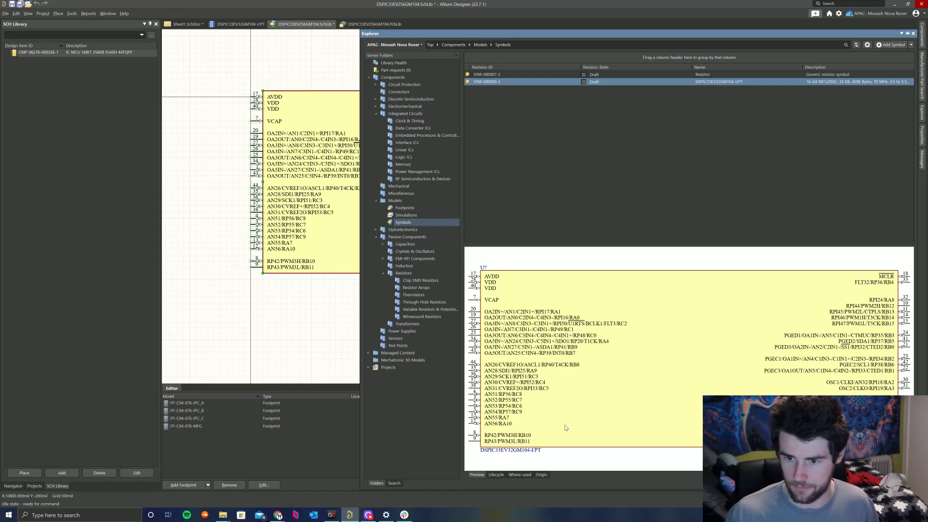
left_click(405, 208)
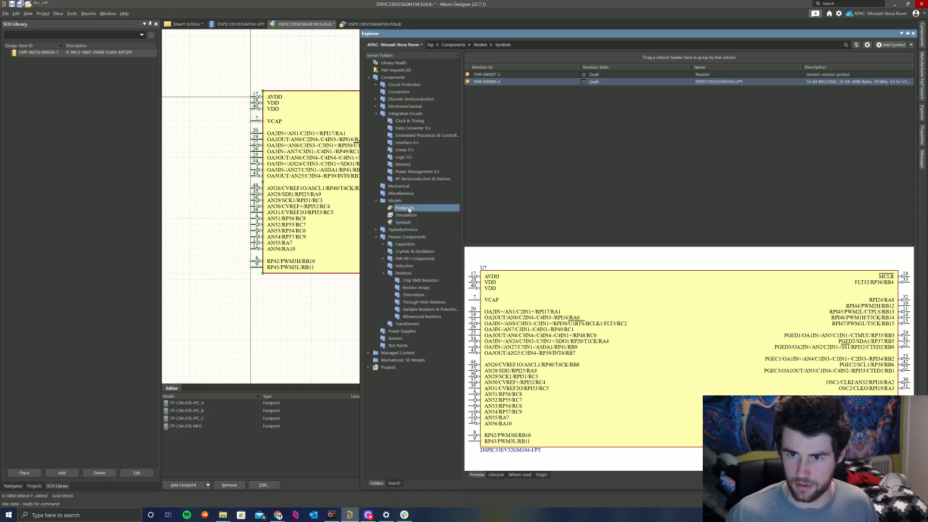
left_click(701, 90)
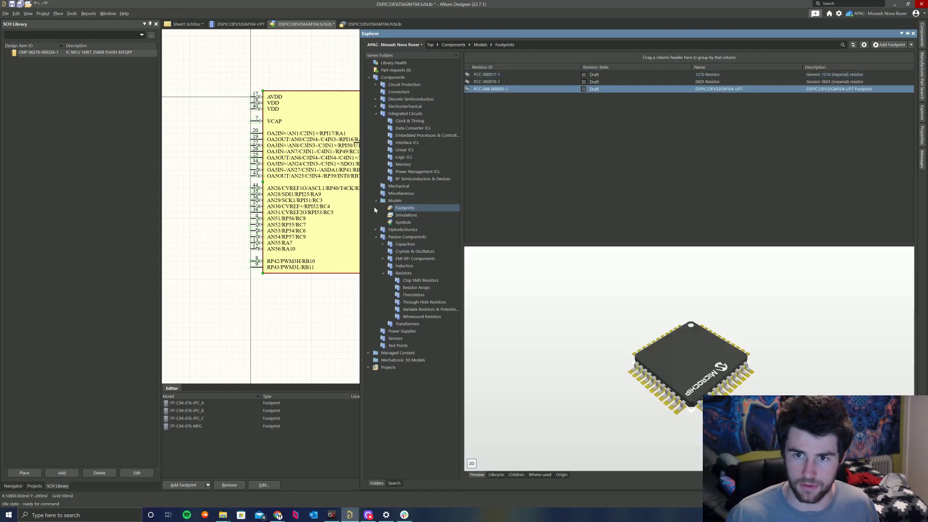
Add the existing workspace symbol SYM-000009-2 to the DSPIC33EV32GM104-I/PT component
left_click(227, 26)
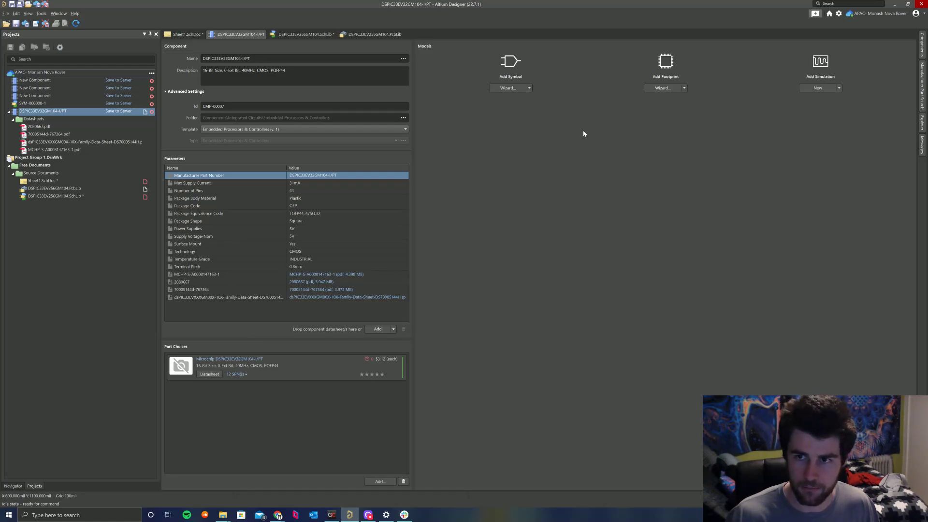
left_click(529, 88)
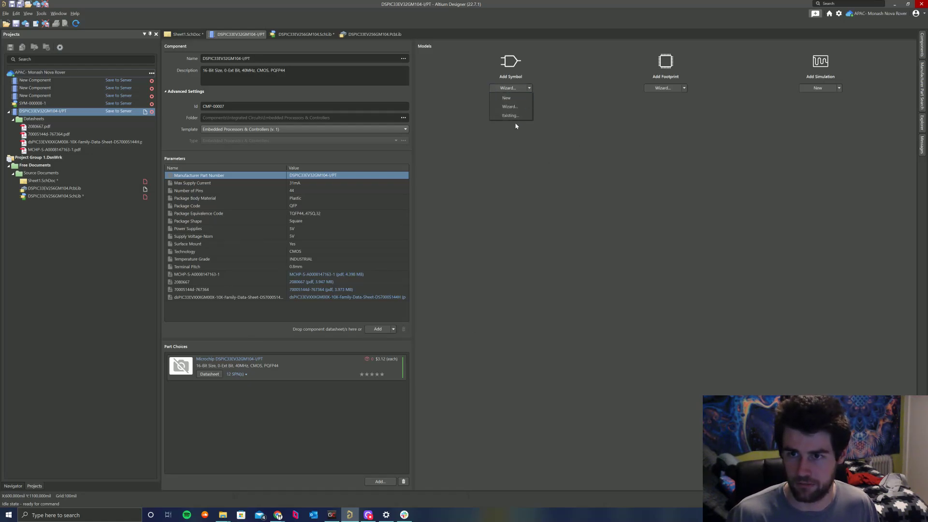
left_click(511, 117)
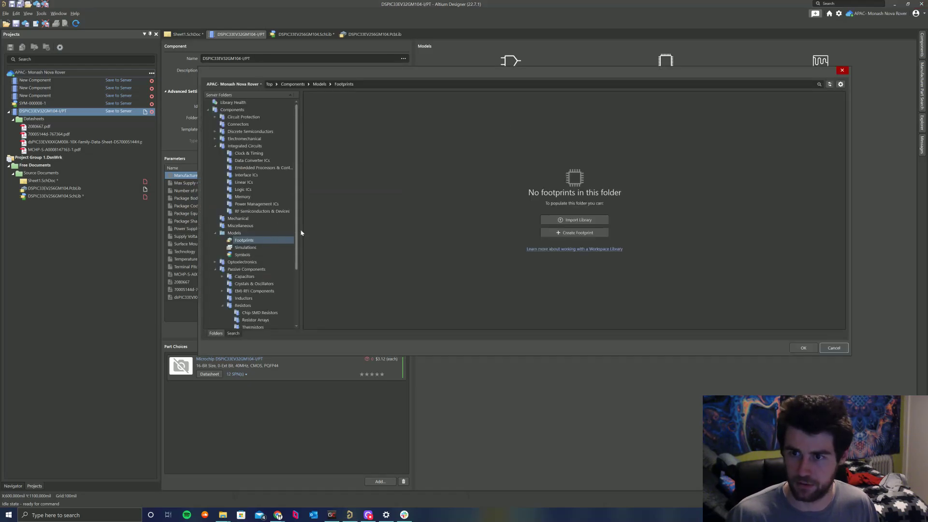
left_click_drag(442, 79, 438, 116)
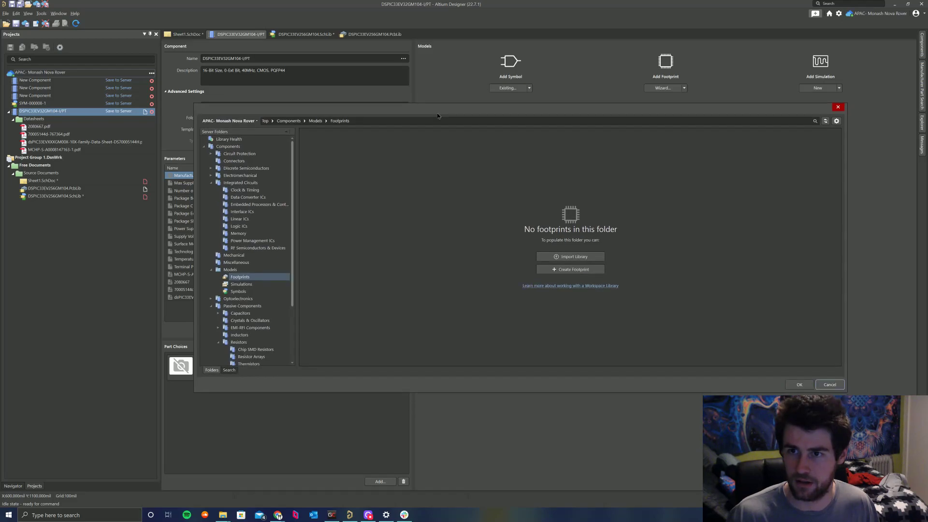
left_click(239, 292)
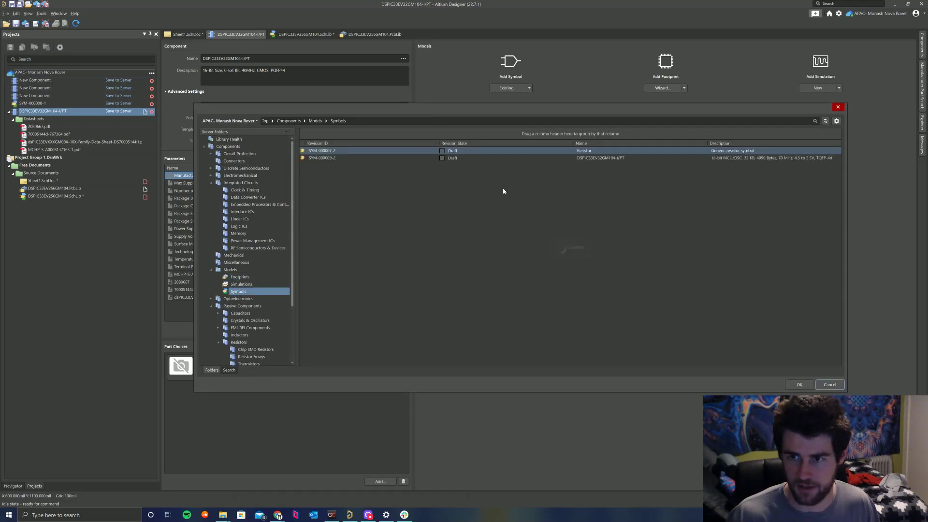
left_click(419, 159)
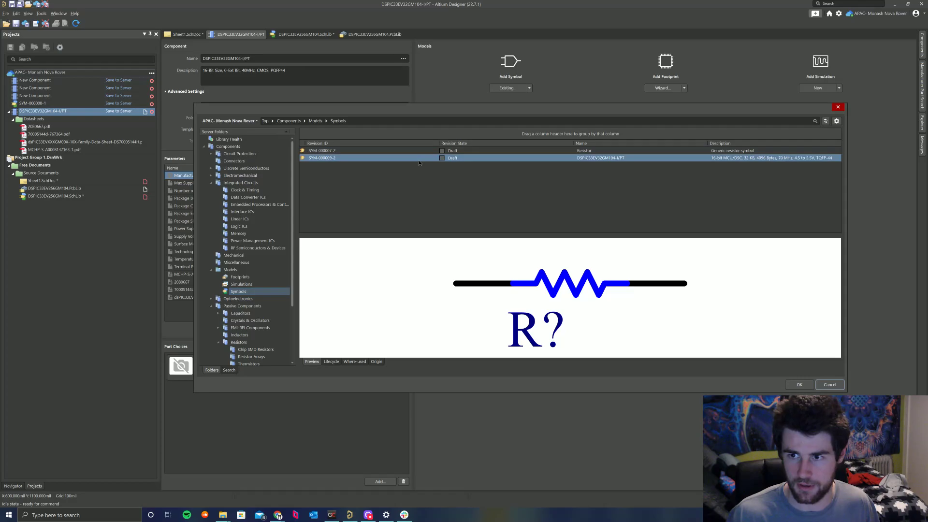
left_click(800, 384)
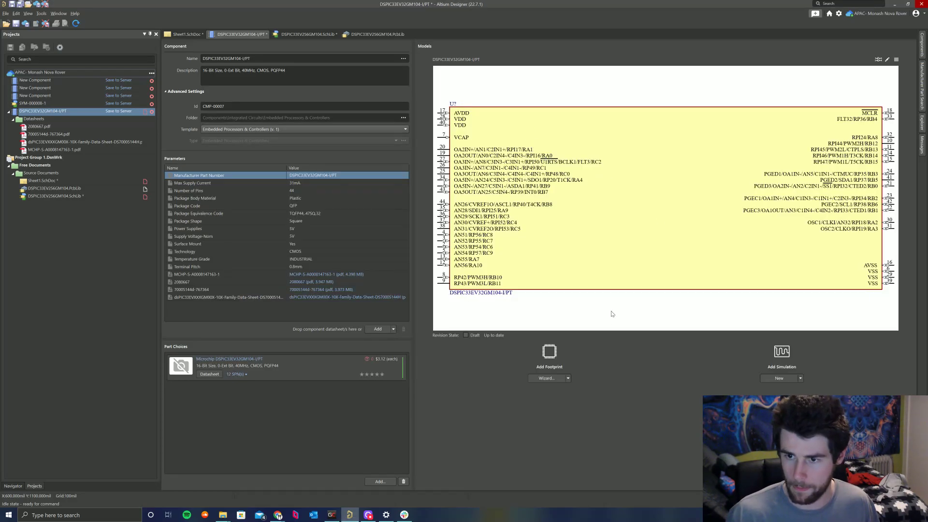
Add the existing DSPIC33EV32GM104-I/PT footprint from the workspace Footprints folder to the component
left_click(568, 378)
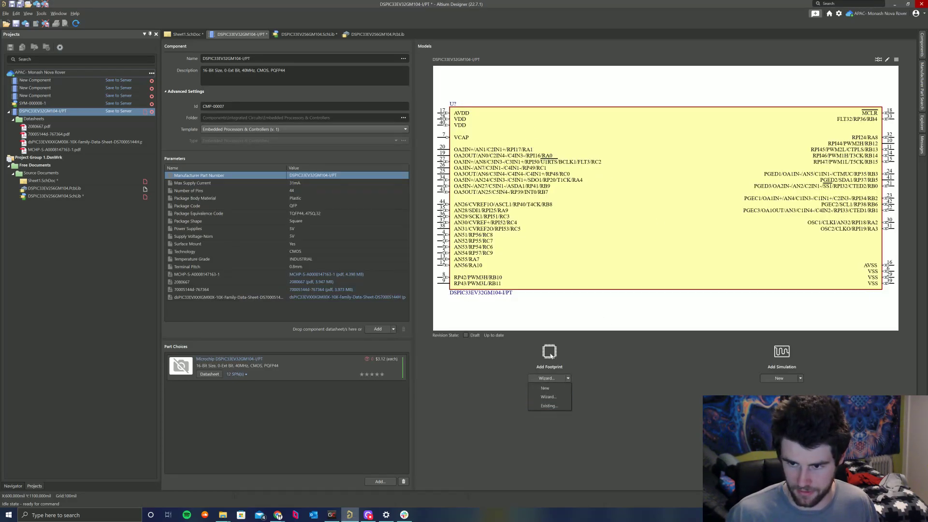
left_click(550, 407)
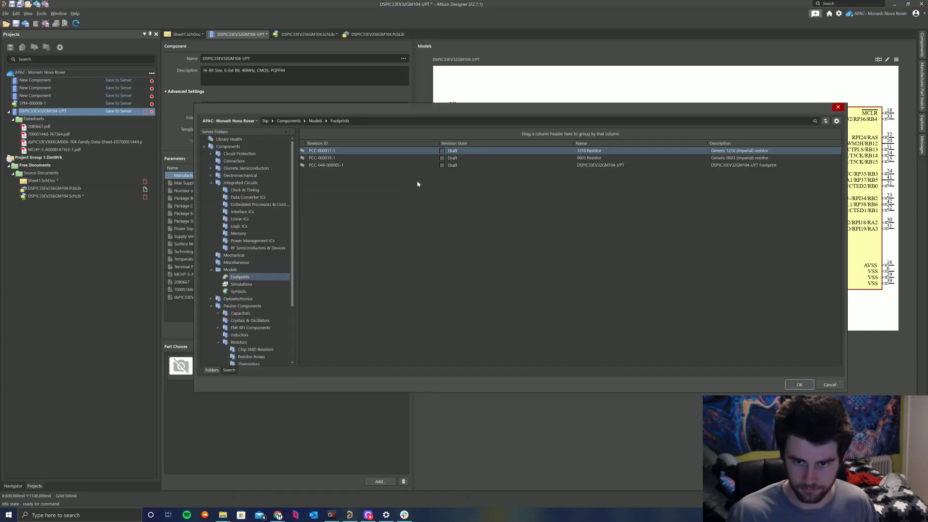
left_click(468, 165)
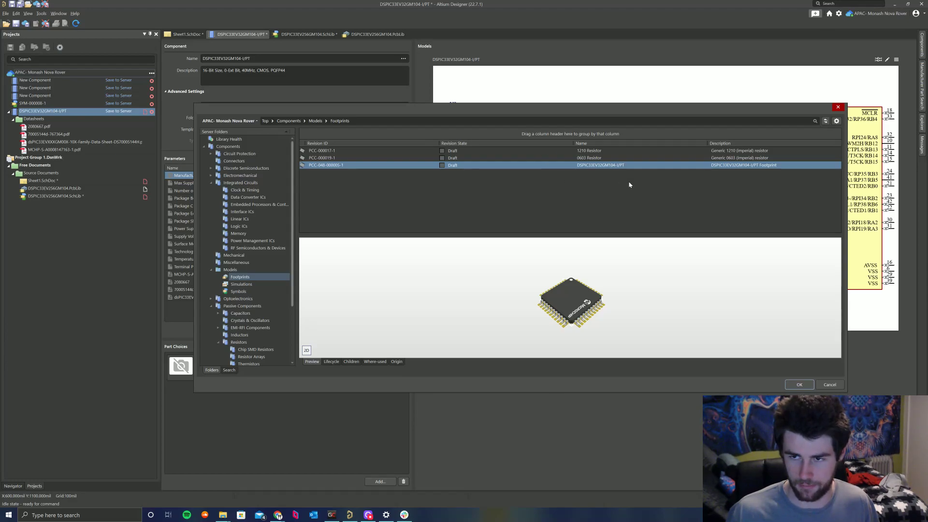
left_click(743, 343)
key("Return")
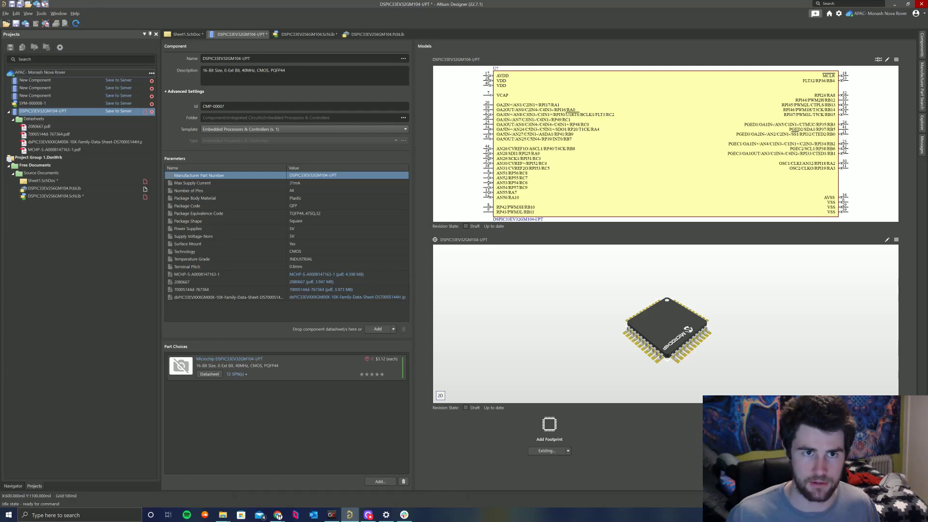
Save the component to the server with "Initial Release" as the release notes, keeping its name and description
left_click(36, 6)
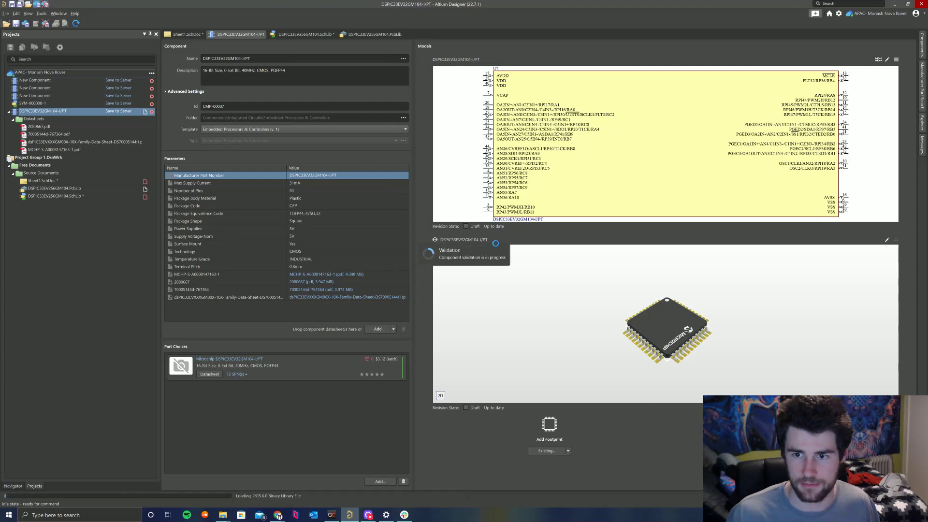
type("In")
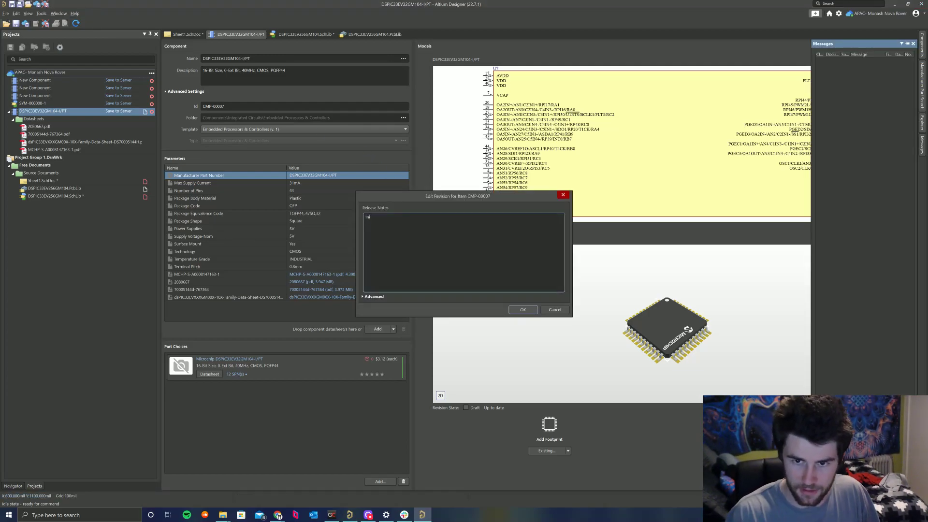
type("itial Release")
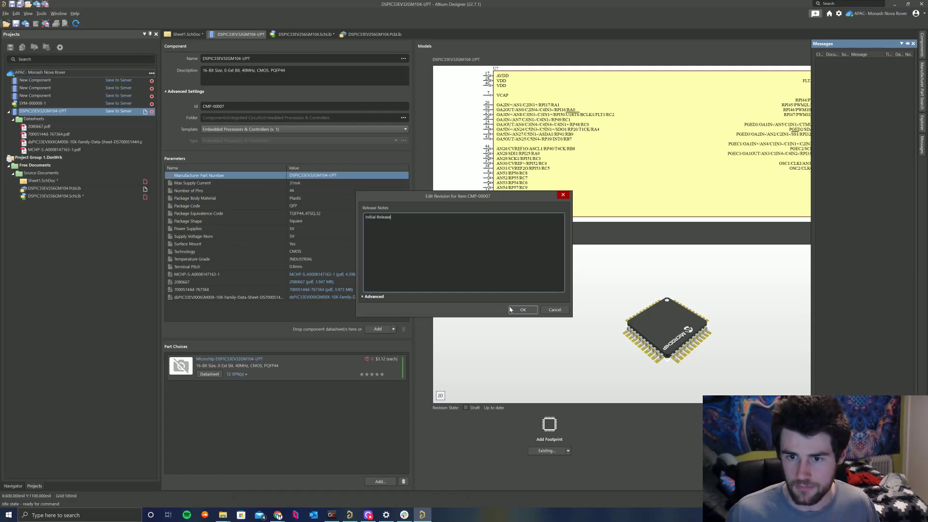
left_click(374, 296)
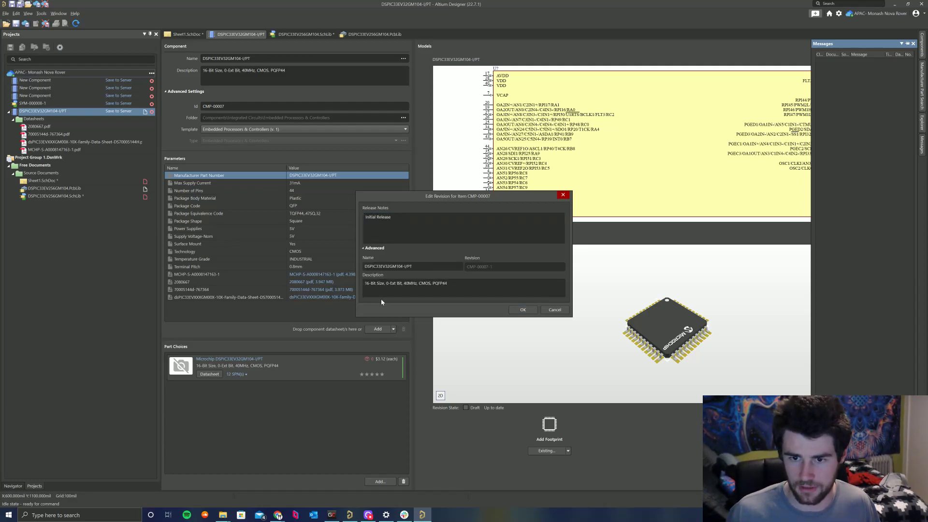
left_click(529, 311)
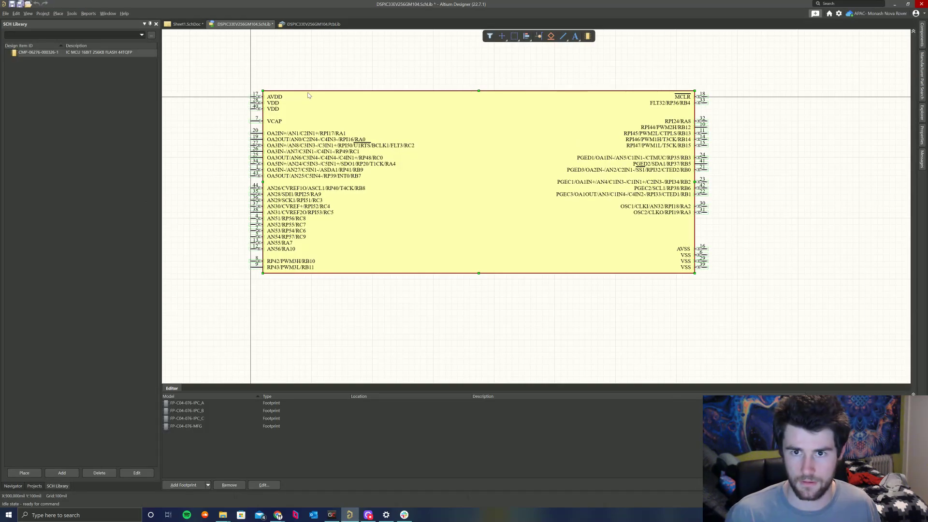
Switch to Sheet1.SchDoc and check the released component in the Explorer's Embedded Processors & Controllers folder
left_click(184, 25)
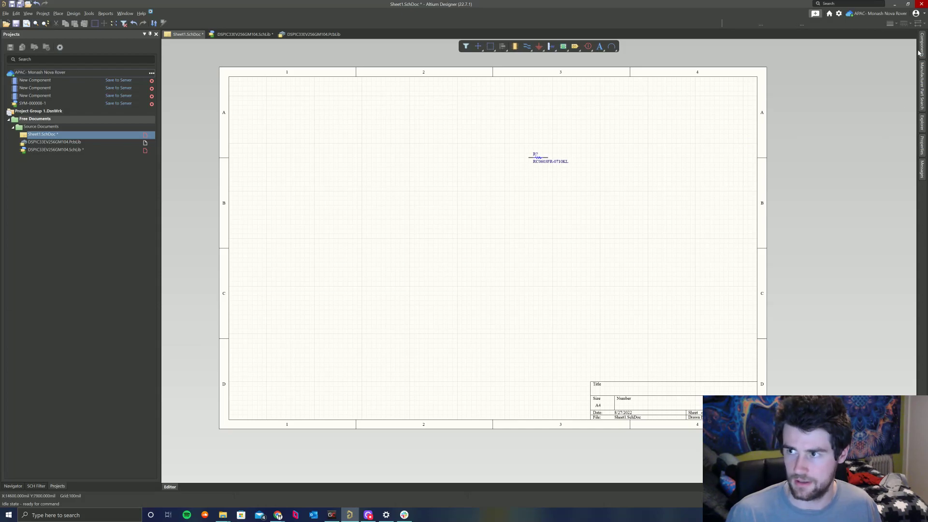
left_click(922, 124)
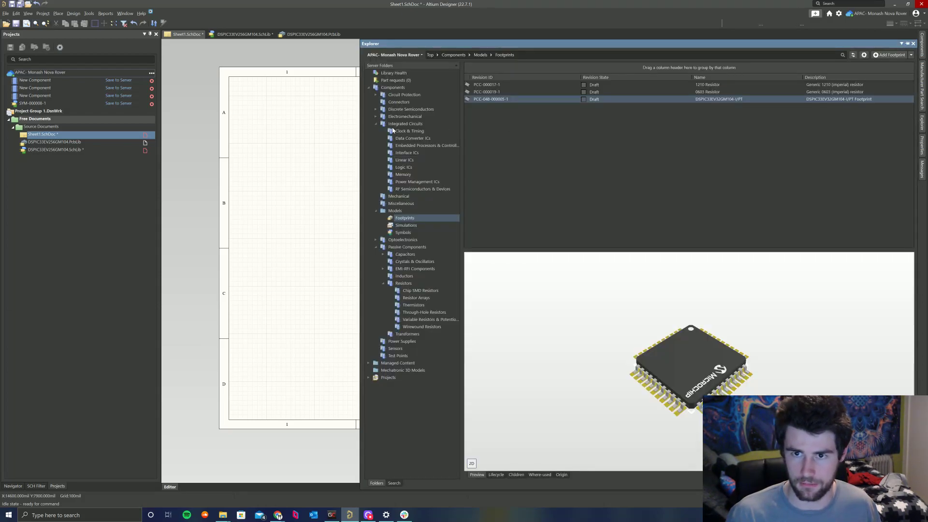
left_click(426, 146)
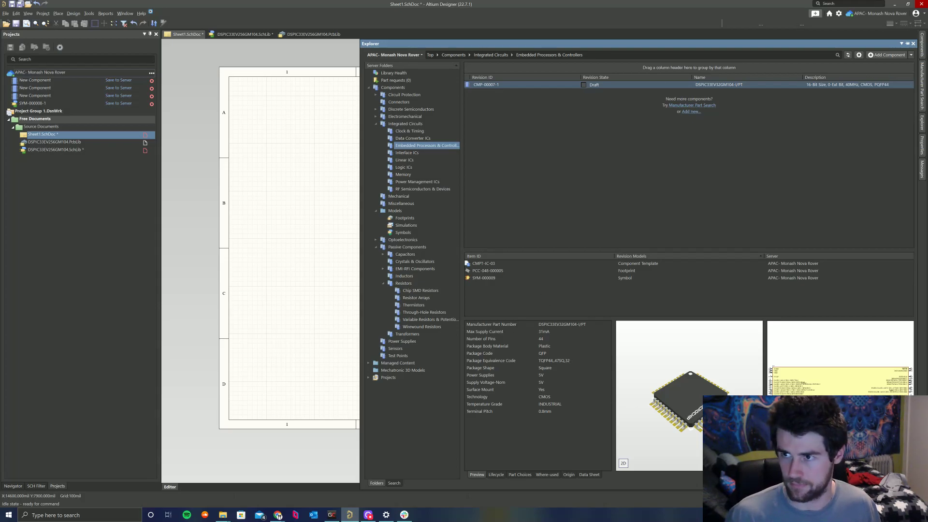
left_click(325, 114)
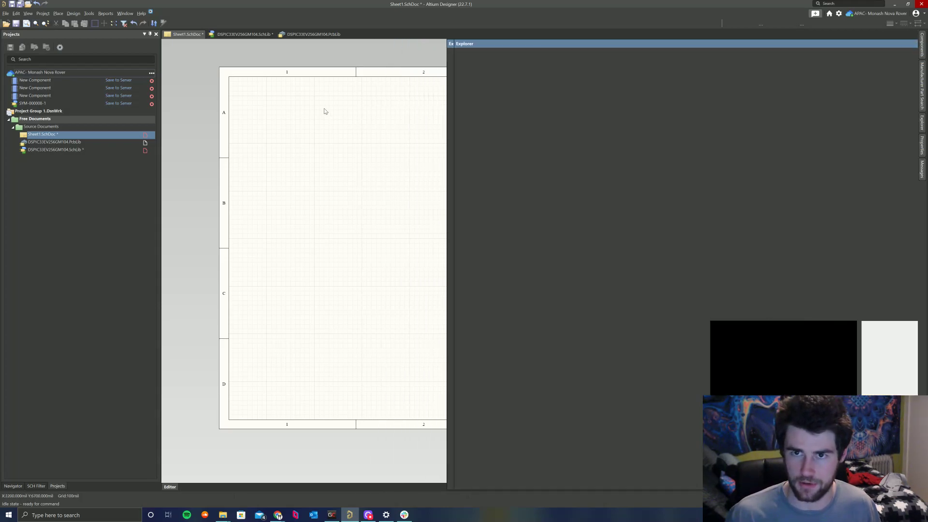
Place the DSPIC33EV32GM104-I/PT from the Embedded Processors & Controllers component category on Sheet1, below the resistor
left_click(922, 44)
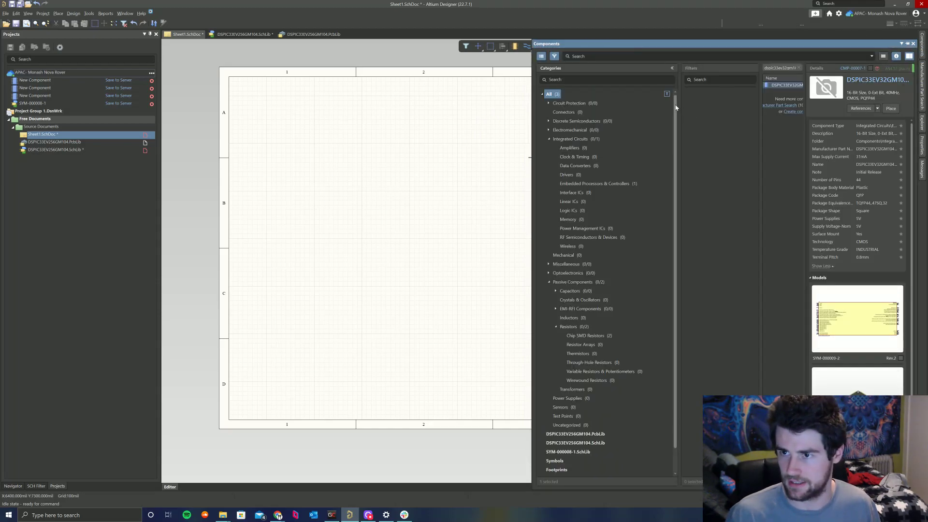
left_click(572, 56)
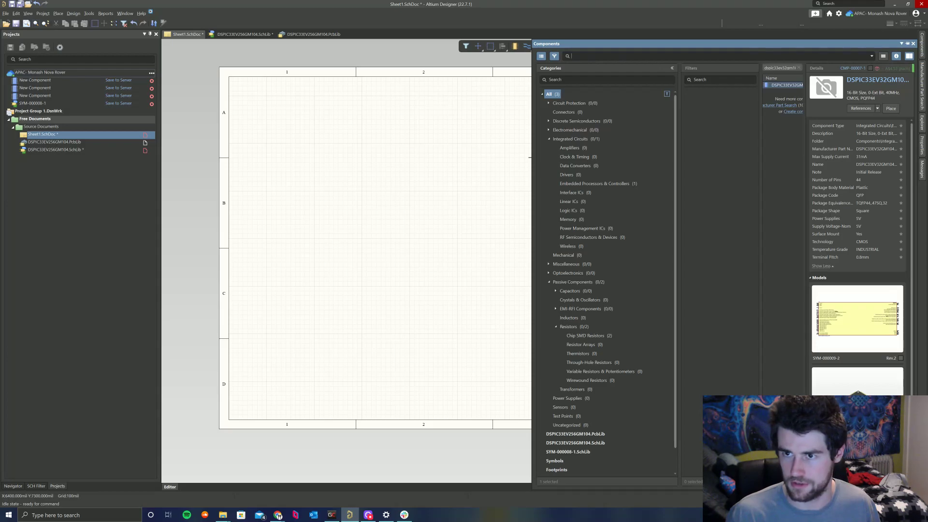
left_click(566, 140)
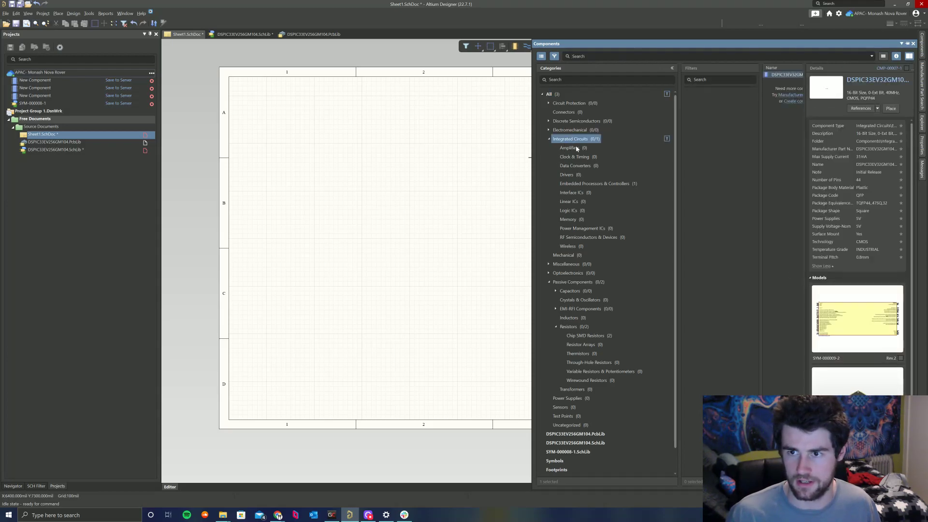
left_click(583, 184)
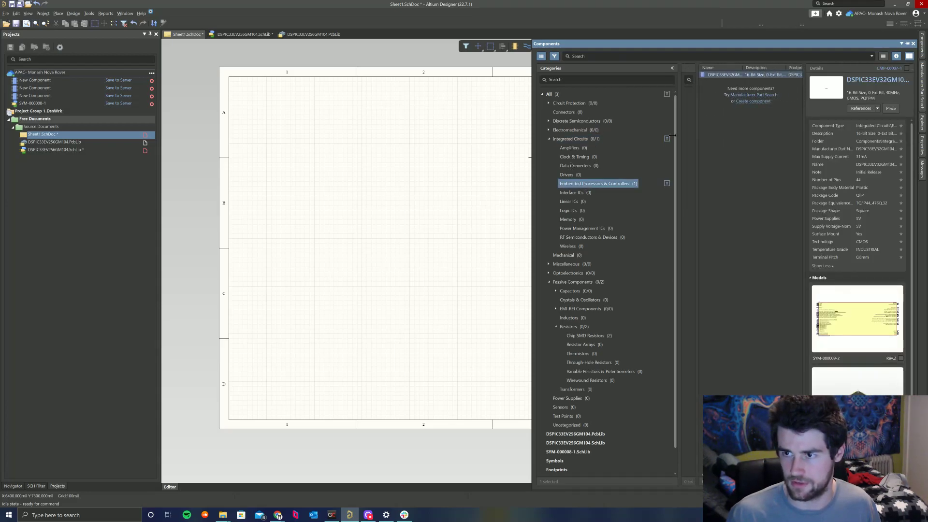
left_click_drag(677, 137, 613, 136)
left_click_drag(668, 75, 277, 189)
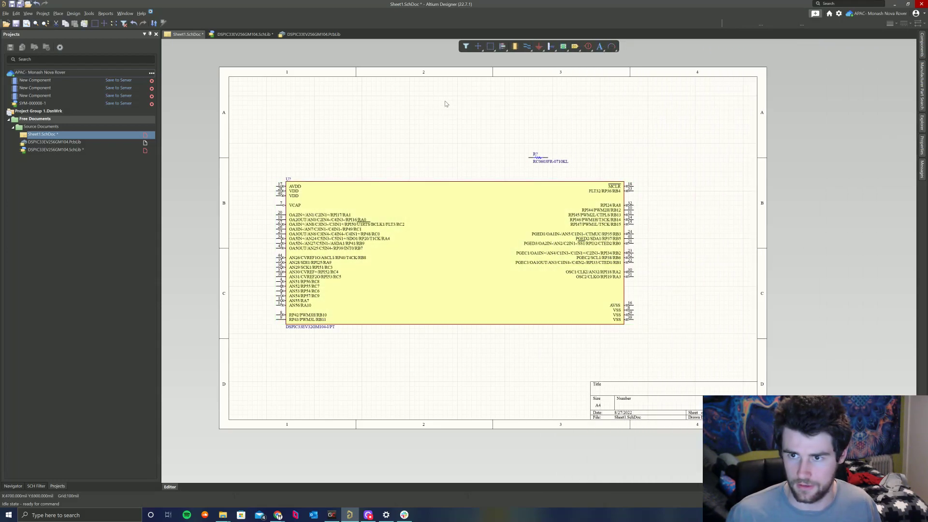